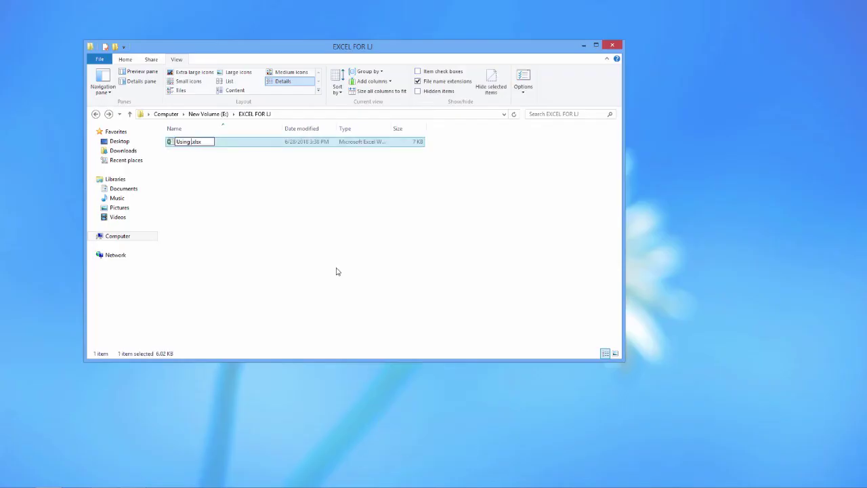
Step: Rename the workbook file as "Using Excel sheets for SQC Monitoring.xlsx" and open it
{"action": "type", "text": "nitoring"}
{"action": "key", "text": "Return"}
{"action": "key", "text": "Return"}
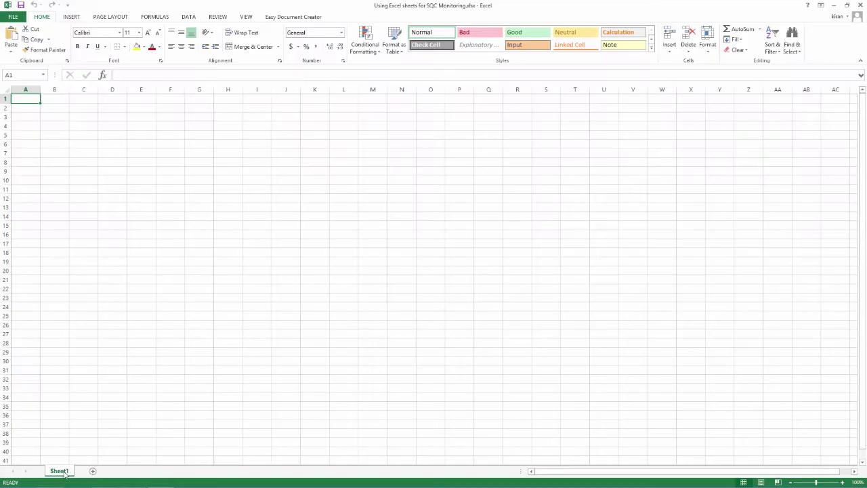
Step: Rename the worksheet Sheet1 as "Parallel Testing"
{"action": "right_click", "coordinate": [61, 471]}
{"action": "left_click", "coordinate": [89, 388]}
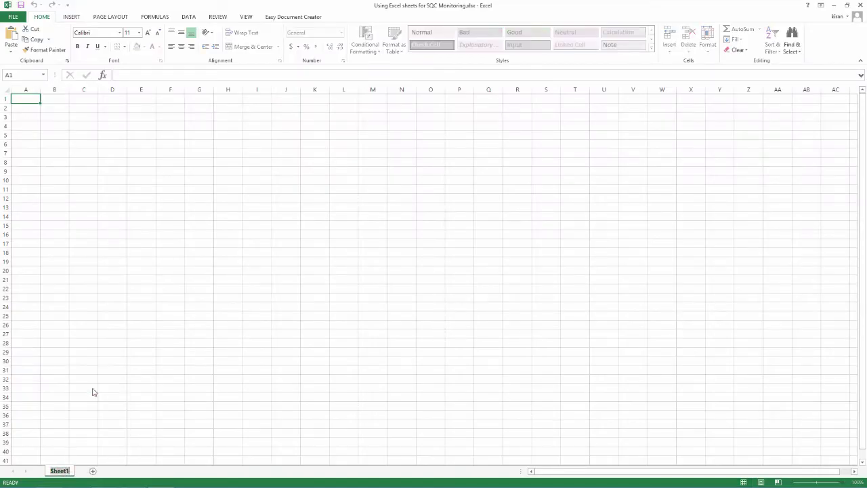
{"action": "type", "text": "Paralle Testing"}
{"action": "key", "text": "Return"}
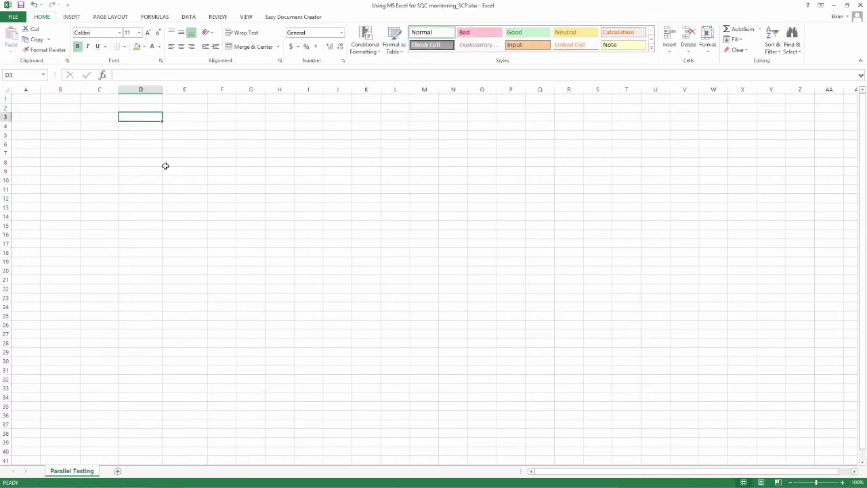
Step: Enter the labels Lot Number L1, Lot Number L2 and Expiry in D3:D5 and fit column D to its contents
{"action": "type", "text": "Lot Number L1"}
{"action": "key", "text": "Return"}
{"action": "type", "text": "Lot Number L2"}
{"action": "key", "text": "Return"}
{"action": "type", "text": "Expiry"}
{"action": "double_click", "coordinate": [162, 89]}
Step: Enter lot numbers 1234 and 4321 in E3:E4 and the expiry date 2/3/2019 in E5
{"action": "left_click", "coordinate": [203, 116]}
{"action": "type", "text": "1234"}
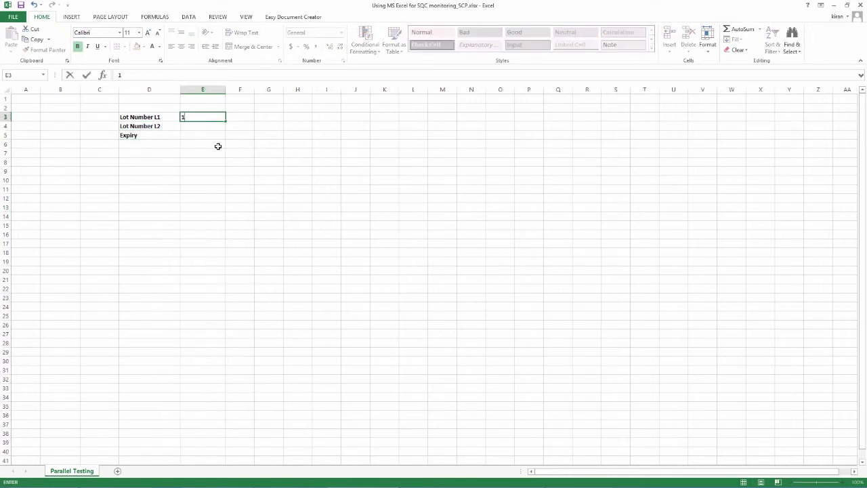
{"action": "key", "text": "Return"}
{"action": "type", "text": "4321"}
{"action": "key", "text": "Return"}
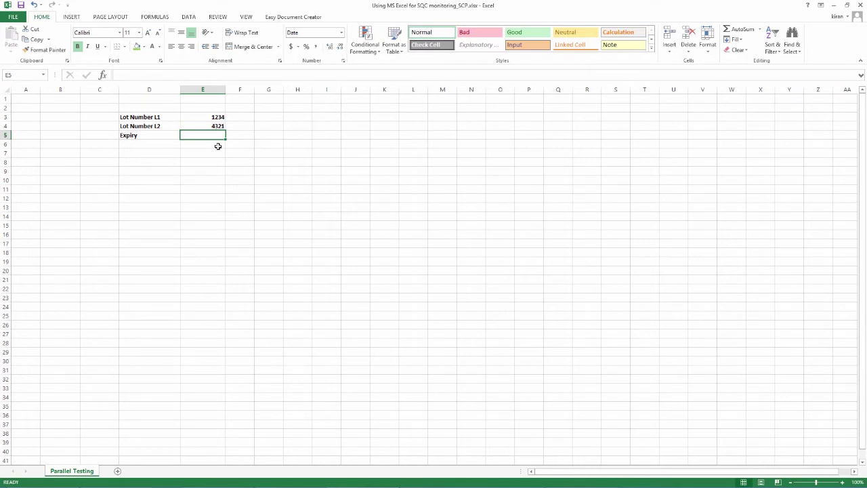
{"action": "type", "text": "2/3/2019"}
{"action": "key", "text": "Return"}
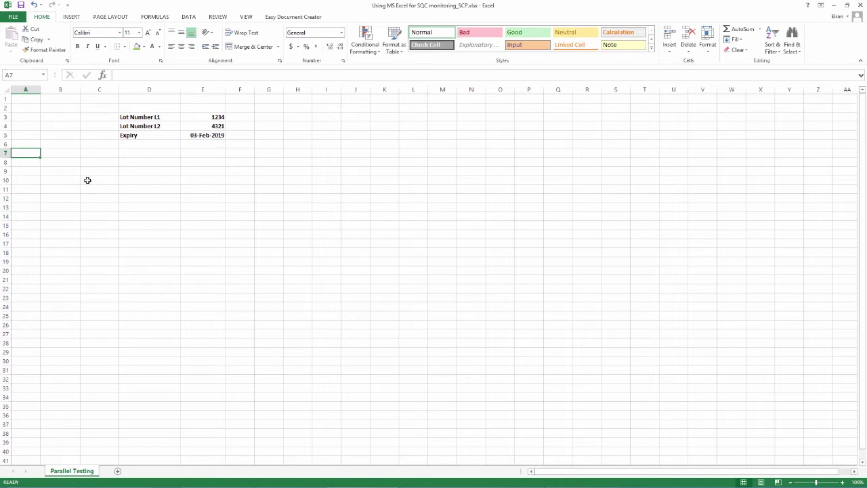
Step: Enter bold headings in A7:H7: Date, Parameter, Glucose L1, Glucose L2, Urea L1, Urea L2, Creat. L1, Create L2
{"action": "type", "text": "Date"}
{"action": "key", "text": "Tab"}
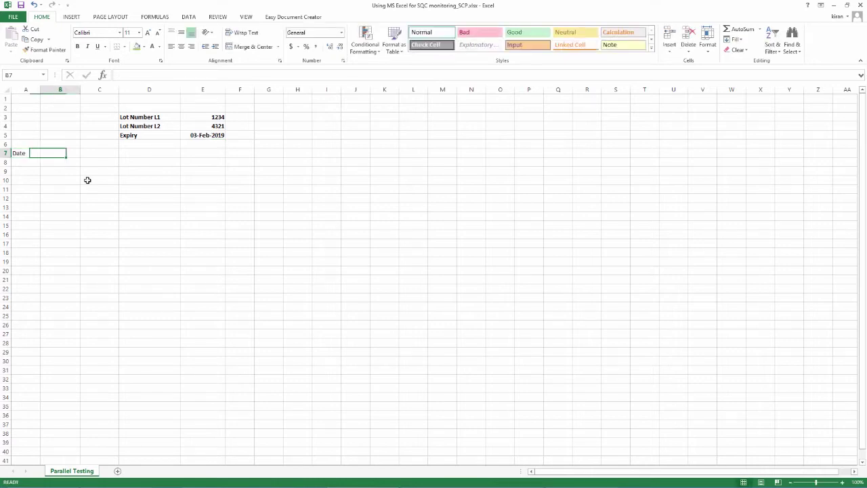
{"action": "type", "text": "Parameter"}
{"action": "key", "text": "Tab"}
{"action": "type", "text": "Glucose L1"}
{"action": "key", "text": "Tab"}
{"action": "type", "text": "Glucose L2\tUrea L1\tUrea L2\tCreat. L1\tCreate L2"}
{"action": "left_click_drag", "start_coordinate": [20, 153], "coordinate": [310, 153]}
{"action": "key", "text": "ctrl+b"}
Step: Enter the row labels Stated Mean, Stated Range and Stated SD in B8:B10
{"action": "left_click", "coordinate": [61, 166]}
{"action": "type", "text": "Stated Mean"}
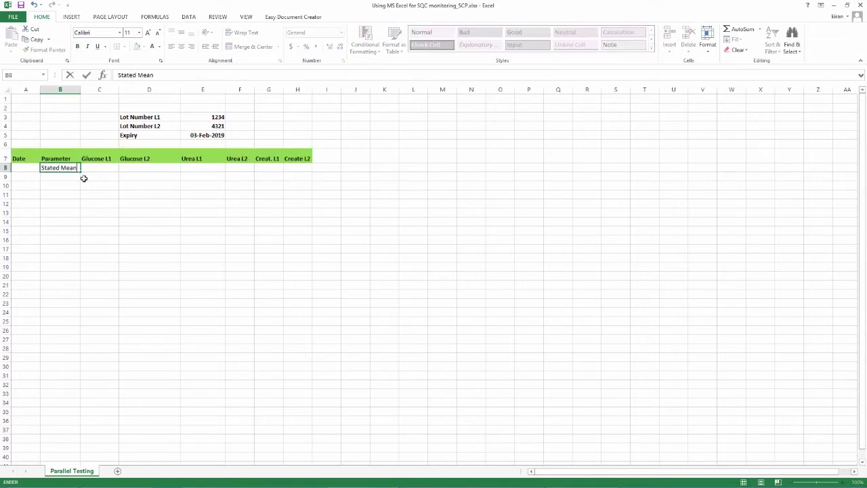
{"action": "key", "text": "Return"}
{"action": "type", "text": "Stated Range"}
{"action": "key", "text": "Return"}
{"action": "type", "text": "Stated SD"}
{"action": "key", "text": "Return"}
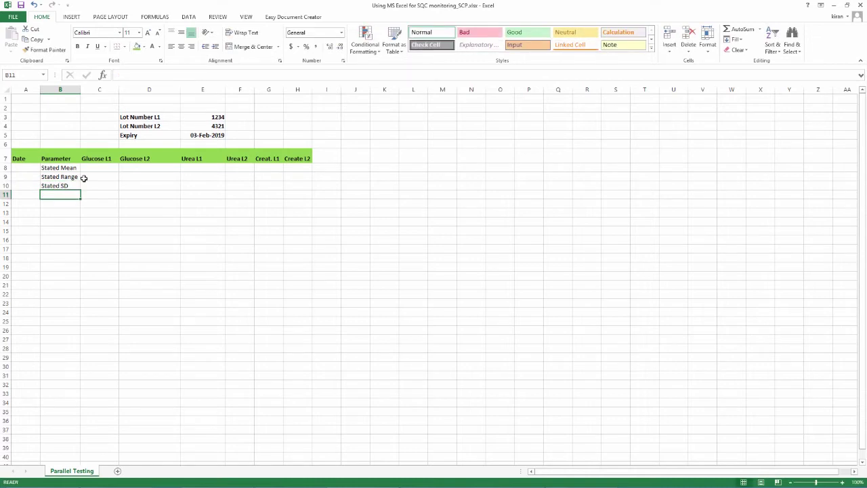
{"action": "key", "text": "Up"}
{"action": "key", "text": "Down"}
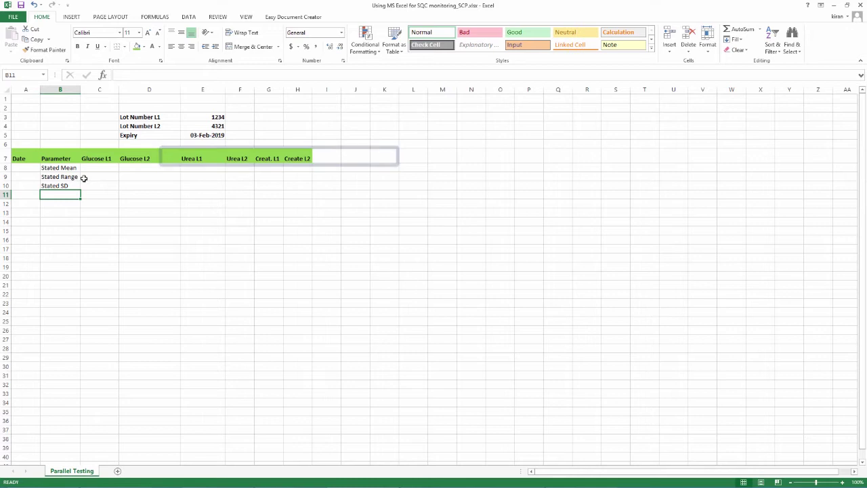
Step: Enter the Glucose L1 stated mean 100, range 80-120 and SD 6.7 in C8:C10
{"action": "key", "text": "Up"}
{"action": "key", "text": "Up"}
{"action": "key", "text": "Up"}
{"action": "key", "text": "Right"}
{"action": "type", "text": "100"}
{"action": "key", "text": "Return"}
{"action": "type", "text": "80-120"}
{"action": "key", "text": "Return"}
{"action": "type", "text": "6.7"}
{"action": "key", "text": "Return"}
Step: Enter the Glucose L2 stated mean 250, range 220-280 and SD 10 in D8:D10
{"action": "key", "text": "Up"}
{"action": "key", "text": "Up"}
{"action": "key", "text": "Up"}
{"action": "key", "text": "Right"}
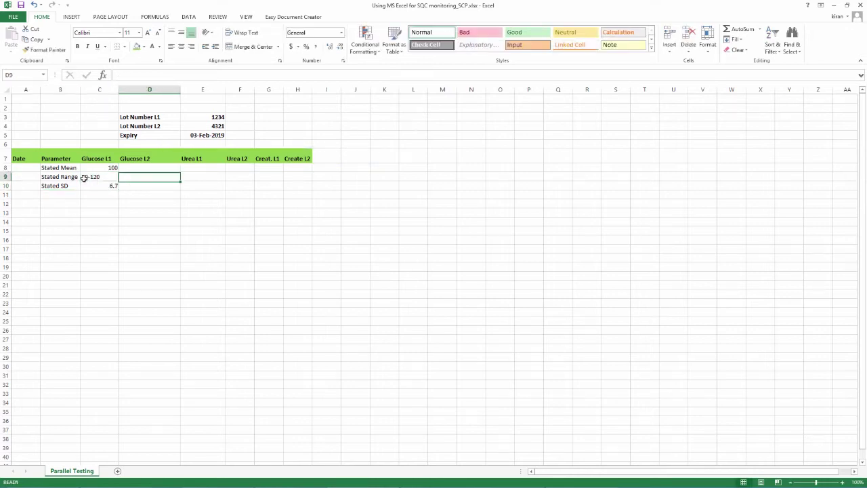
{"action": "type", "text": "250"}
{"action": "key", "text": "Return"}
{"action": "type", "text": "220-280"}
{"action": "key", "text": "Return"}
{"action": "type", "text": "10"}
Step: Center the stated glucose values in C8:D10 horizontally
{"action": "key", "text": "shift+Up"}
{"action": "key", "text": "shift+Up"}
{"action": "key", "text": "shift+Left"}
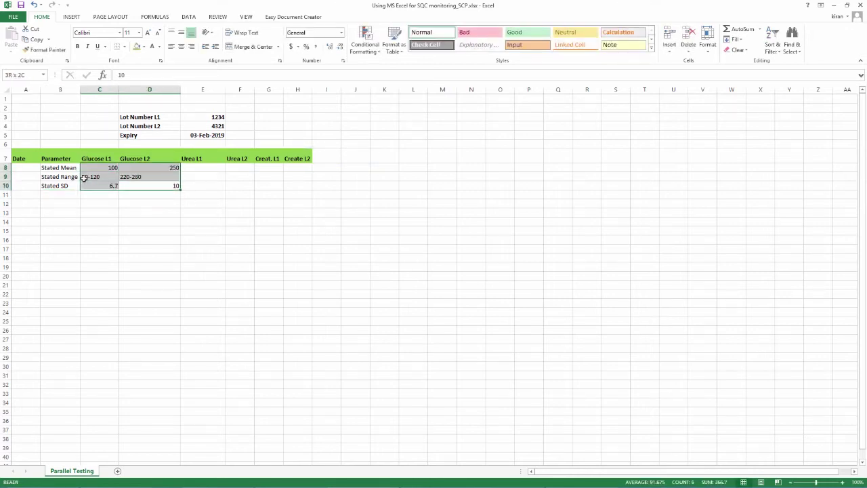
{"action": "left_click", "coordinate": [181, 46]}
{"action": "left_click", "coordinate": [197, 168]}
Step: Enter the heading Run in B12 and fill the run numbers 1 to 20 down B13:B32
{"action": "left_click", "coordinate": [68, 204]}
{"action": "type", "text": "Run"}
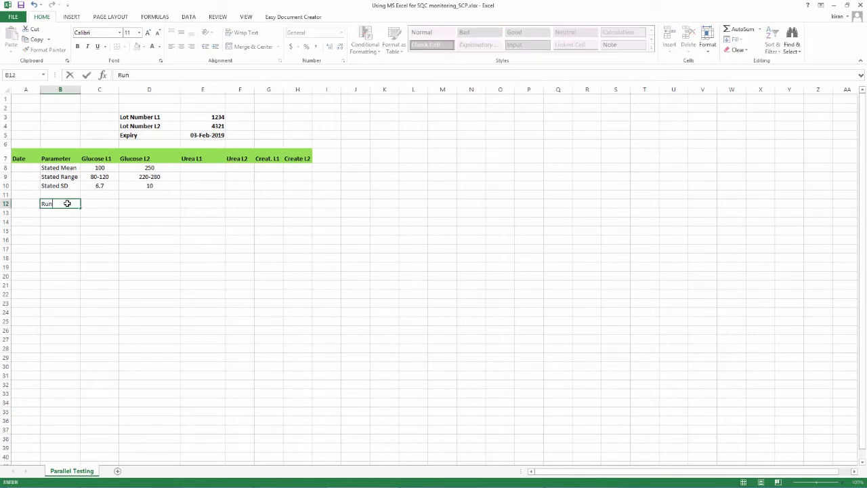
{"action": "key", "text": "Return"}
{"action": "type", "text": "1"}
{"action": "key", "text": "Return"}
{"action": "type", "text": "2"}
{"action": "left_click_drag", "start_coordinate": [60, 213], "coordinate": [60, 222]}
{"action": "left_click_drag", "start_coordinate": [80, 226], "coordinate": [78, 388]}
{"action": "left_click", "coordinate": [73, 203]}
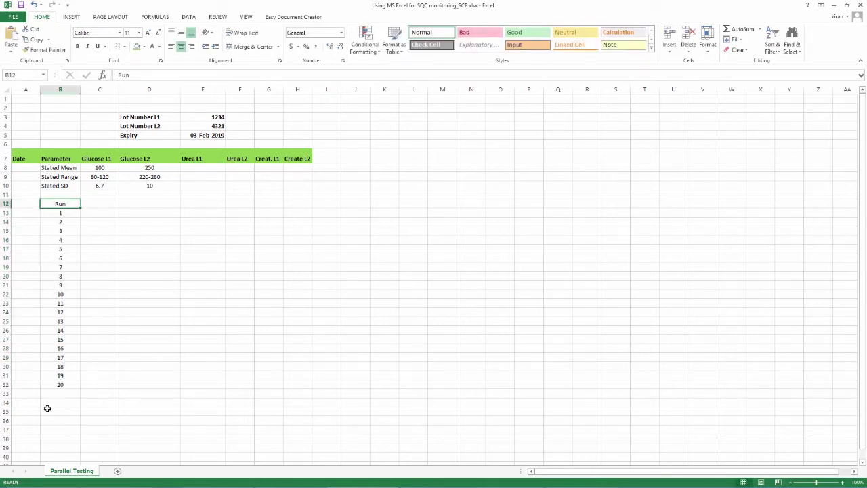
Step: Enter Glucose L1 results 100, 98, 98, 107, 112, 101, 108, 99, 98, 100, 101, 100, 98, 99, 99, 100, 103, 104, 100, 100 in C13:C32
{"action": "left_click", "coordinate": [99, 212]}
{"action": "type", "text": "100 98 98 107 112 101 108 99 98 100 101 100 98 99 99 100 103 104 100 100"}
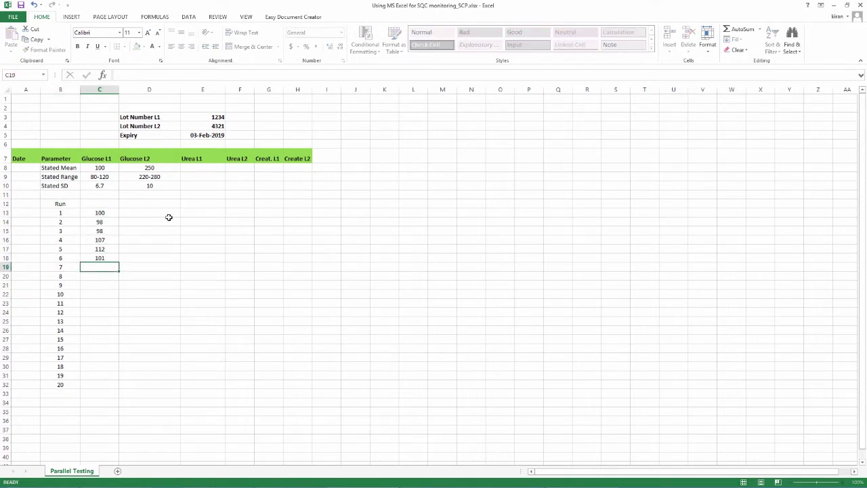
Step: Enter Glucose L2 results 256, 245, 260, 243, 240, 245, 256, 245, 247, 249, 249, 245, 248, 253, 250, 253, 249, 254, 260, 256 in D13:D32
{"action": "left_click", "coordinate": [150, 213]}
{"action": "type", "text": "256 245 260 243 240 245 256 245 247 249 249 245 248 253 250 253 249 254 260 256"}
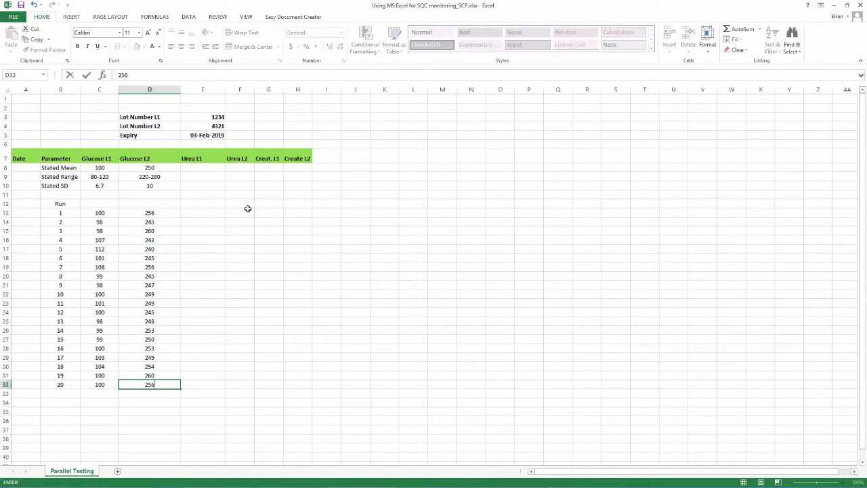
Step: Fill A13:A32 with consecutive daily dates from 1/1/2018 to 1/20/2018
{"action": "left_click", "coordinate": [29, 213]}
{"action": "type", "text": "1/1/2018 1/2/2018 1/3/2018"}
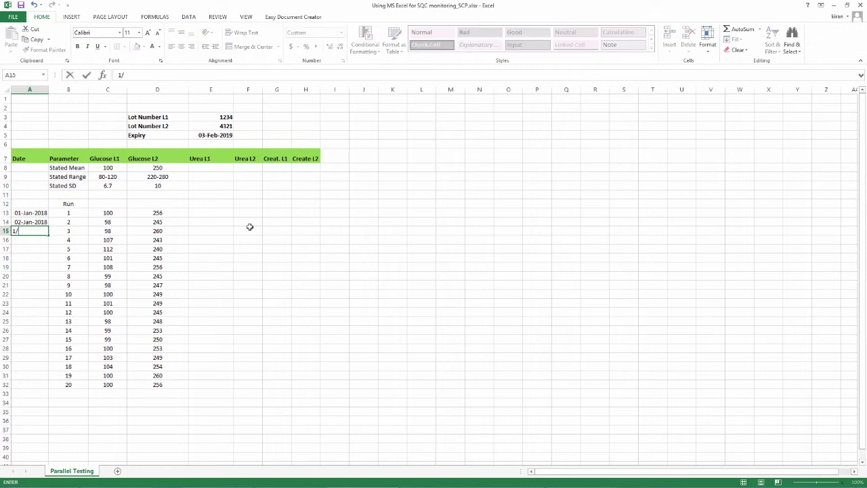
{"action": "left_click_drag", "start_coordinate": [30, 222], "coordinate": [30, 230]}
{"action": "left_click_drag", "start_coordinate": [48, 235], "coordinate": [49, 389]}
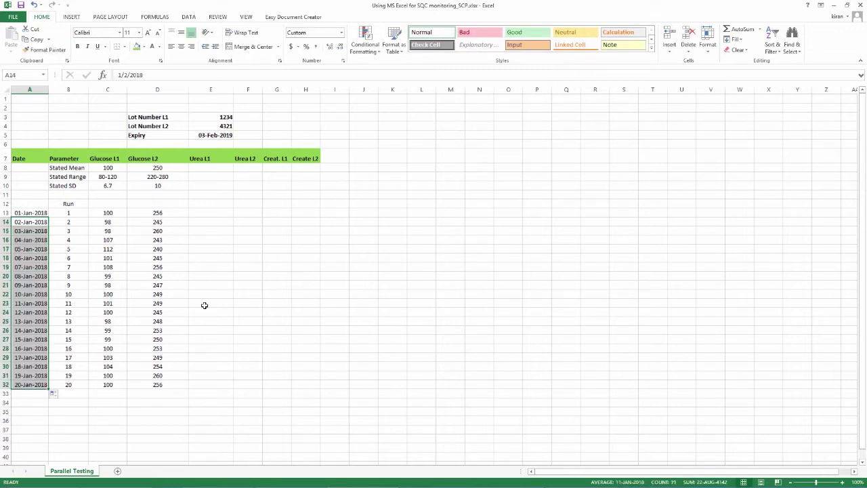
Step: Enter the summary labels Mean, SD, Upper Range and Lower Range in B33:B36
{"action": "left_click", "coordinate": [81, 394]}
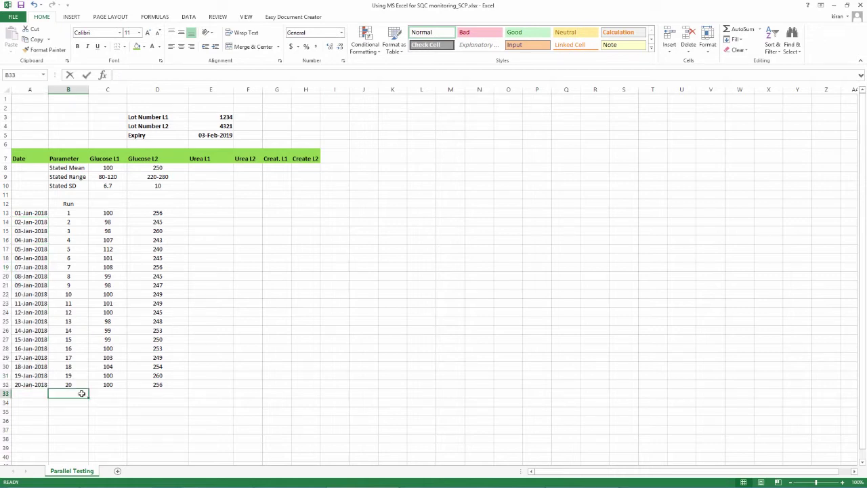
{"action": "type", "text": "Mean"}
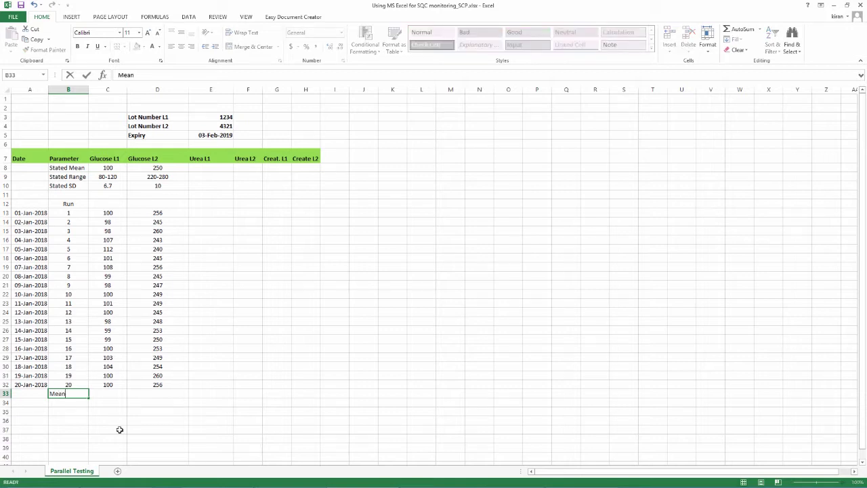
{"action": "key", "text": "Return"}
{"action": "type", "text": "SD"}
{"action": "key", "text": "Return"}
{"action": "type", "text": "Upper Range"}
{"action": "key", "text": "Return"}
{"action": "type", "text": "Lower Range"}
Step: Apply a green fill and all borders to the summary block B33:H36
{"action": "left_click_drag", "start_coordinate": [61, 393], "coordinate": [302, 428]}
{"action": "left_click", "coordinate": [142, 46]}
{"action": "left_click", "coordinate": [175, 97]}
{"action": "left_click", "coordinate": [122, 47]}
{"action": "left_click", "coordinate": [133, 136]}
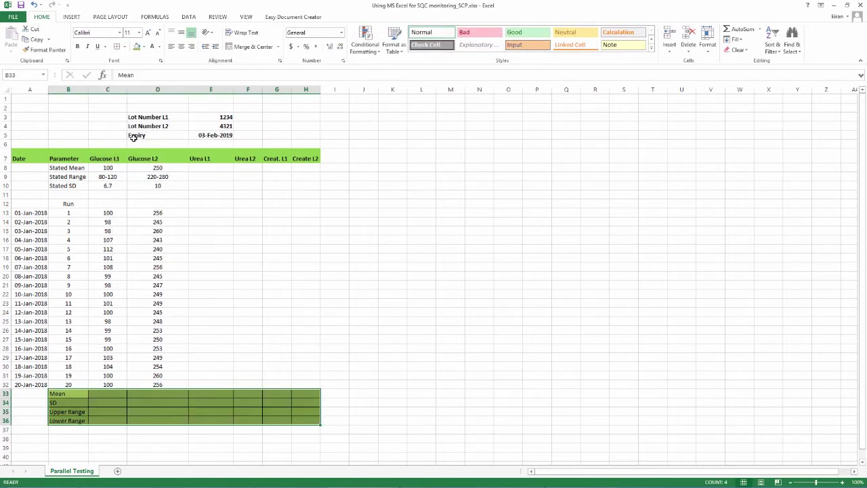
Step: Insert the average of the Glucose L1 results C13:C32 in the Mean row using the AutoSum Average function
{"action": "left_click_drag", "start_coordinate": [108, 213], "coordinate": [108, 385]}
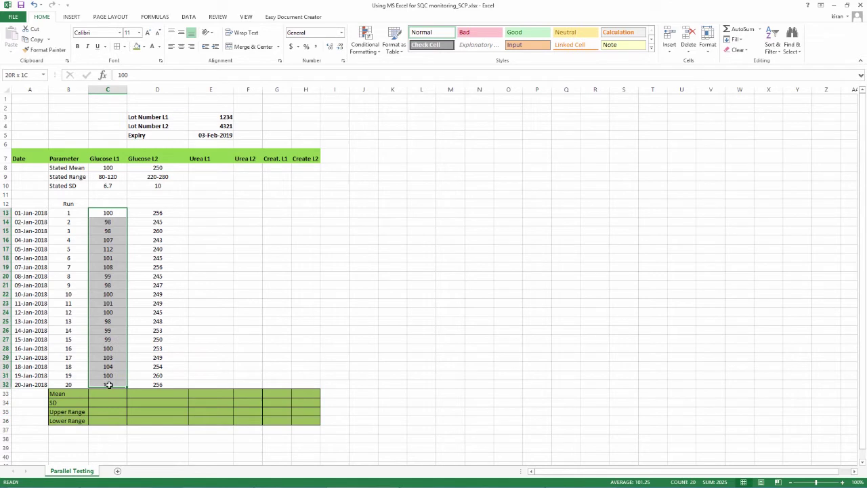
{"action": "left_click", "coordinate": [761, 29]}
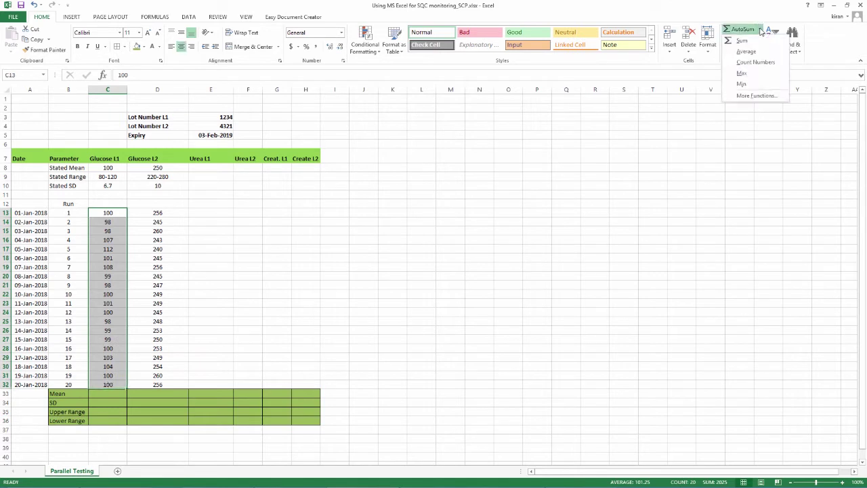
{"action": "left_click", "coordinate": [747, 51]}
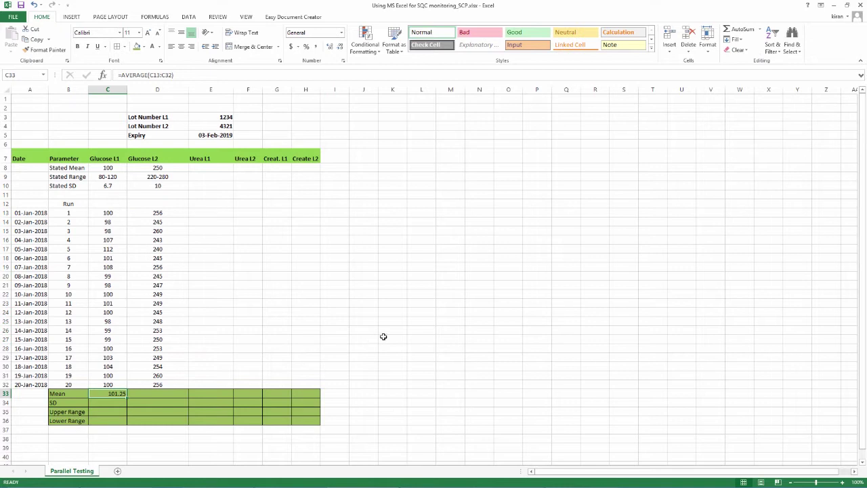
Step: Enter the formula =AVERAGE(C13:C32) in C33 for the Glucose L1 mean
{"action": "type", "text": "=ave"}
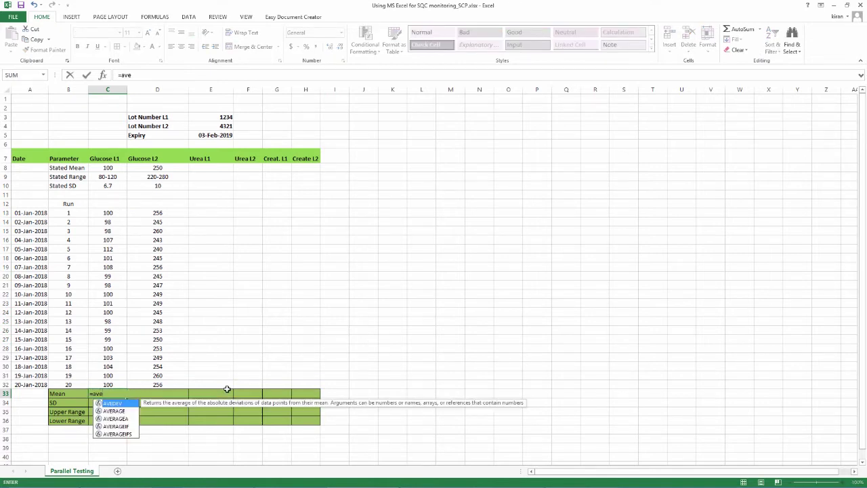
{"action": "key", "text": "Down"}
{"action": "type", "text": "e"}
{"action": "key", "text": "Tab"}
{"action": "left_click", "coordinate": [108, 212]}
{"action": "left_click_drag", "start_coordinate": [107, 212], "coordinate": [119, 382]}
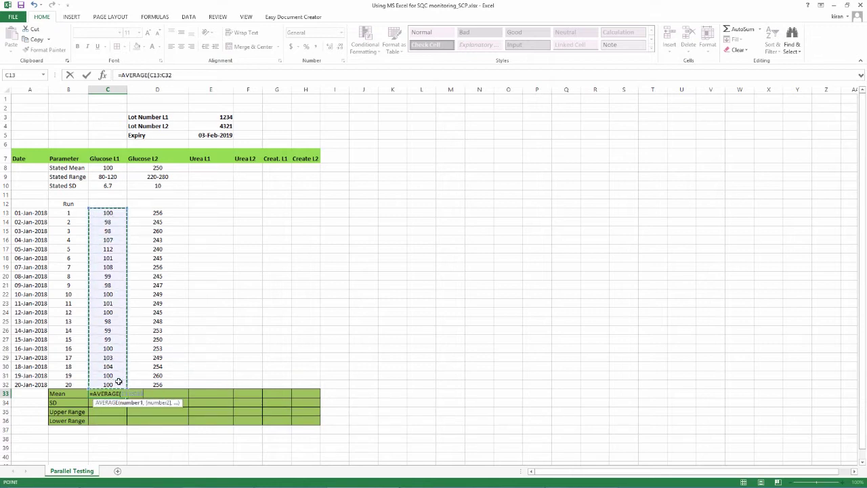
{"action": "key", "text": "ctrl+Return"}
{"action": "key", "text": "Return"}
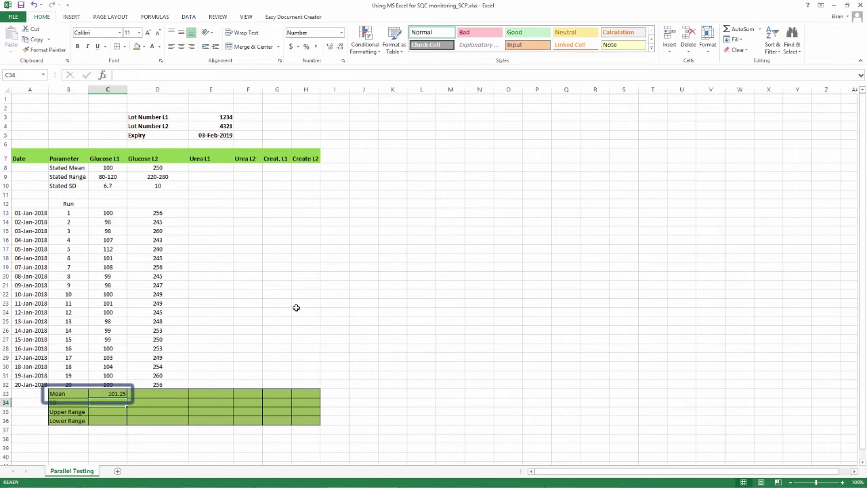
Step: Enter the formula =STDEV.S(C13:C32) in C34 for the Glucose L1 standard deviation
{"action": "type", "text": "="}
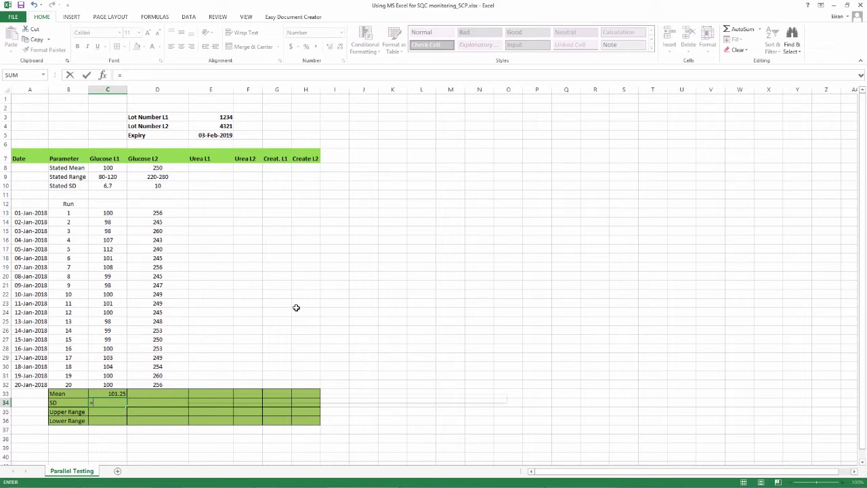
{"action": "type", "text": "stdev"}
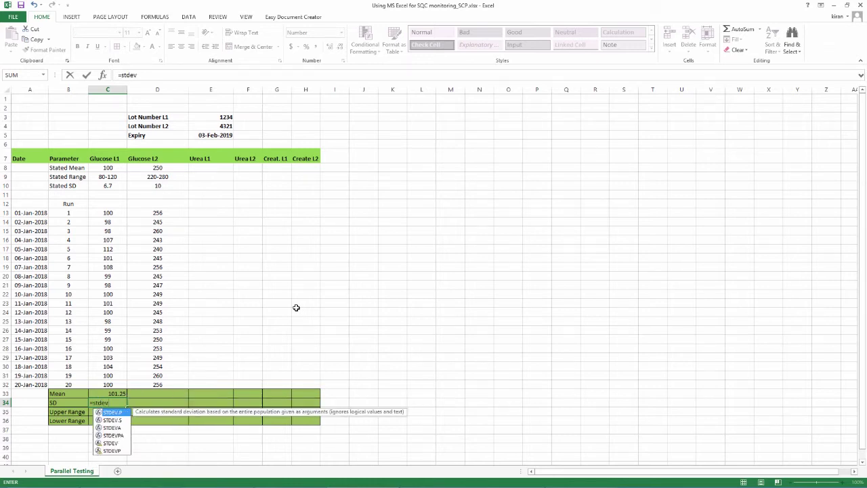
{"action": "key", "text": "Down"}
{"action": "key", "text": "Tab"}
{"action": "left_click_drag", "start_coordinate": [115, 214], "coordinate": [117, 384]}
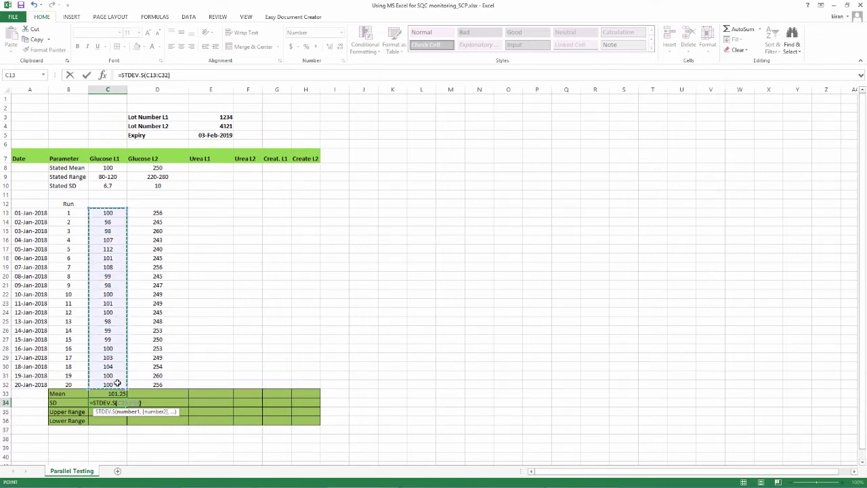
{"action": "key", "text": "Return"}
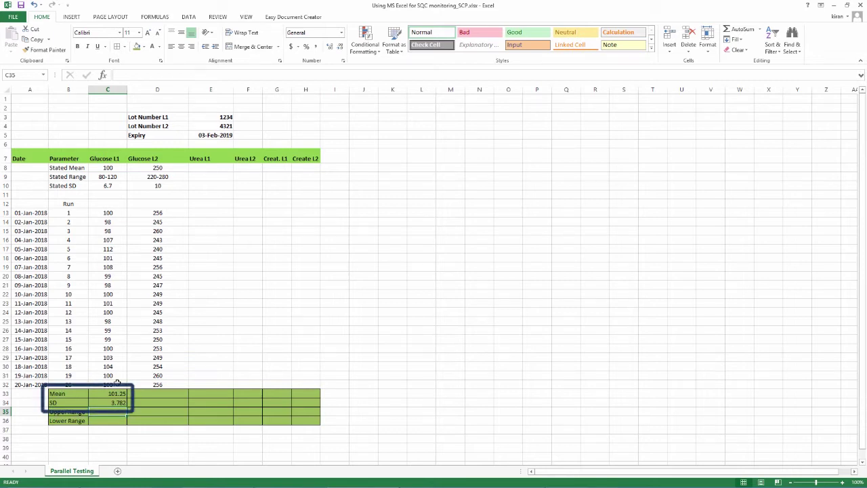
Step: Reduce the number format of the summary cells C33:H36 to zero decimal places
{"action": "left_click_drag", "start_coordinate": [116, 394], "coordinate": [117, 417]}
{"action": "key", "text": "shift+Right"}
{"action": "key", "text": "shift+Right"}
{"action": "key", "text": "shift+Right"}
{"action": "key", "text": "shift+Right"}
{"action": "key", "text": "shift+Right"}
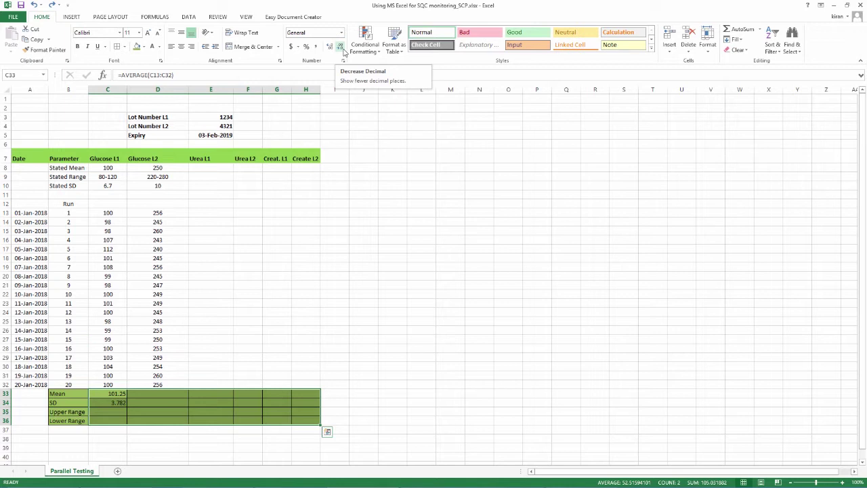
{"action": "left_click", "coordinate": [344, 52]}
{"action": "left_click", "coordinate": [344, 52]}
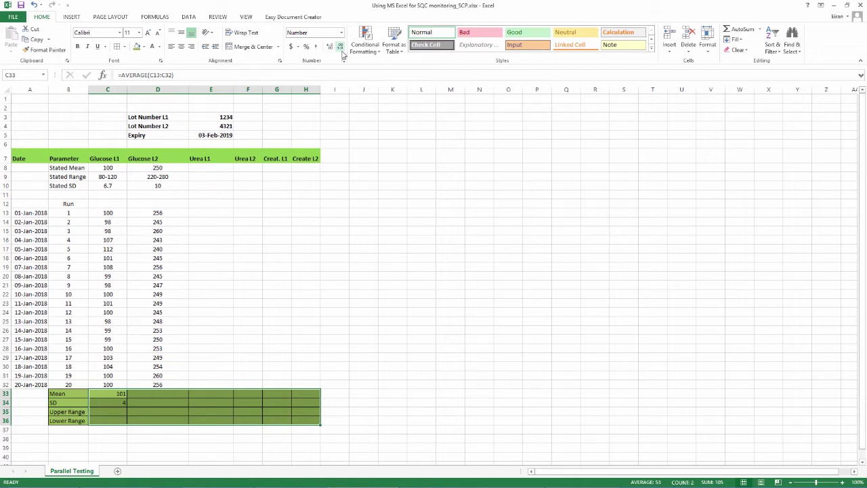
Step: Enter the formula =C33+(3*C34) in C35 for the Glucose L1 upper range
{"action": "left_click", "coordinate": [107, 412]}
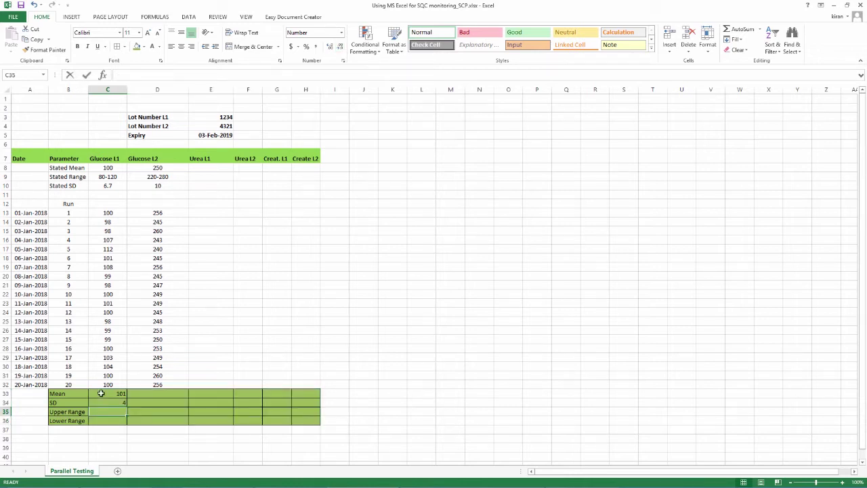
{"action": "type", "text": "="}
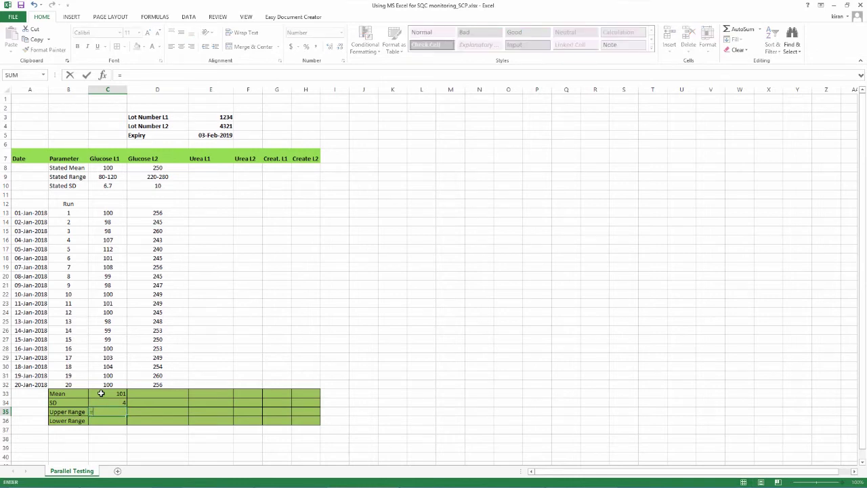
{"action": "left_click", "coordinate": [101, 394]}
{"action": "type", "text": "+(3"}
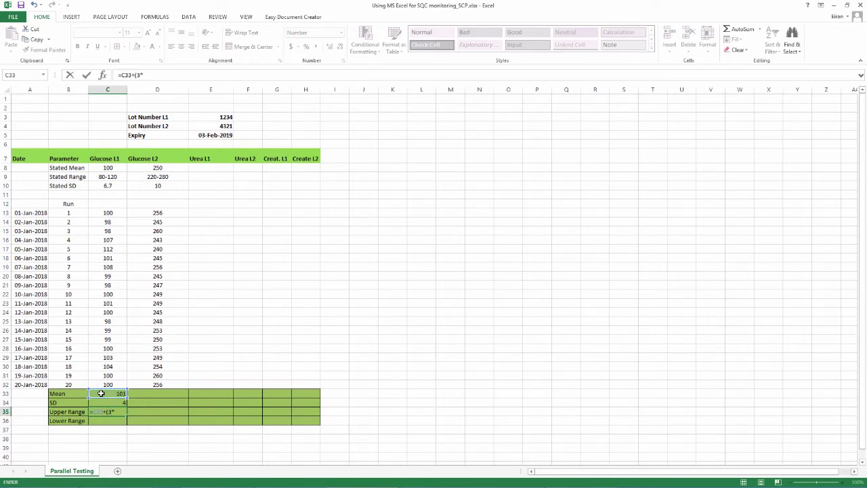
{"action": "type", "text": "*"}
{"action": "left_click", "coordinate": [103, 402]}
{"action": "type", "text": ")"}
{"action": "key", "text": "Return"}
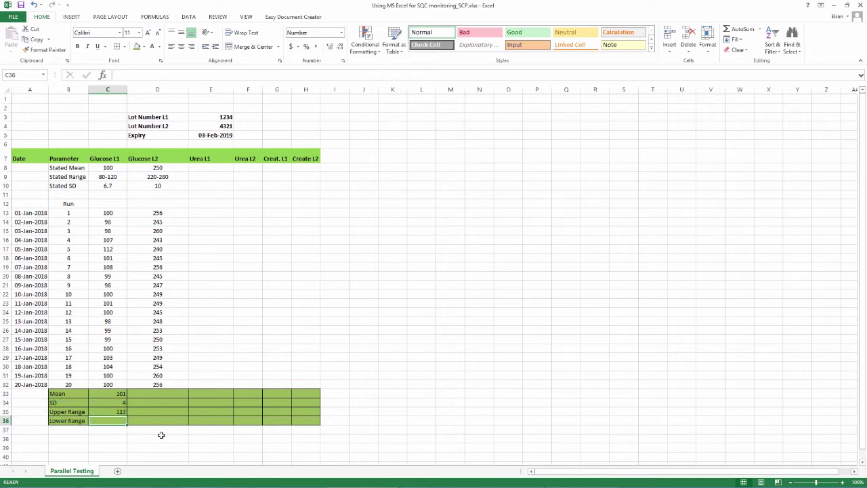
Step: Enter the formula =C33-(3*C34) in C36 for the Glucose L1 lower range
{"action": "type", "text": "="}
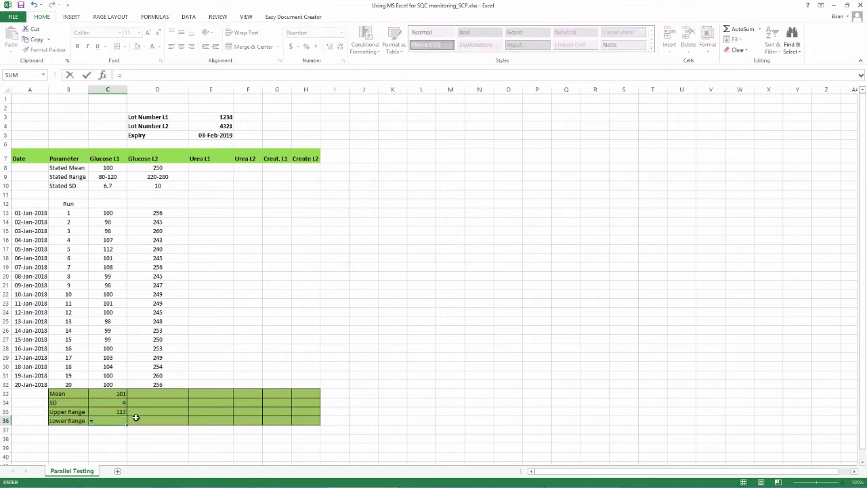
{"action": "left_click", "coordinate": [113, 395]}
{"action": "type", "text": "-("}
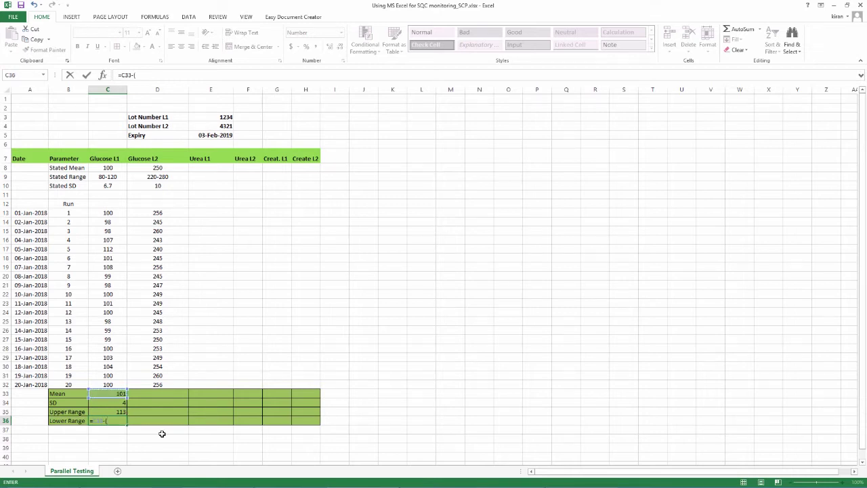
{"action": "type", "text": "3*"}
{"action": "left_click", "coordinate": [114, 404]}
{"action": "type", "text": ")"}
{"action": "key", "text": "Return"}
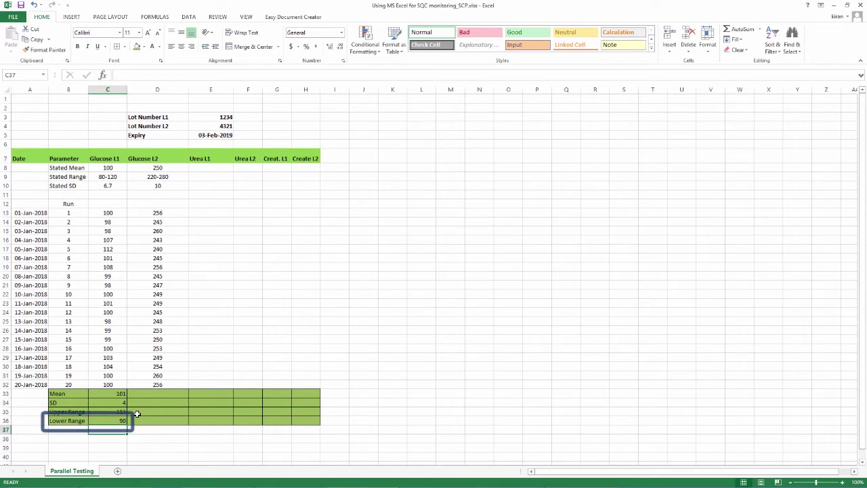
Step: Fill the Glucose L1 mean, SD and range formulas in C33:C36 across to column H
{"action": "left_click", "coordinate": [101, 393]}
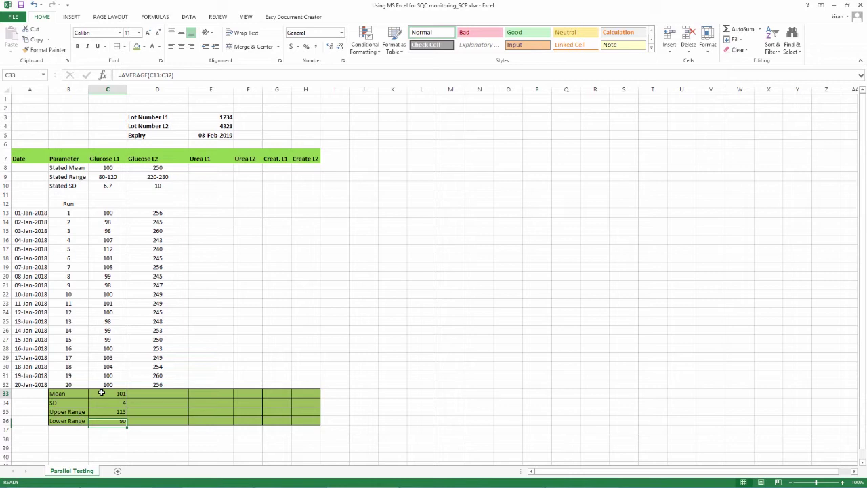
{"action": "left_click_drag", "start_coordinate": [101, 393], "coordinate": [101, 421]}
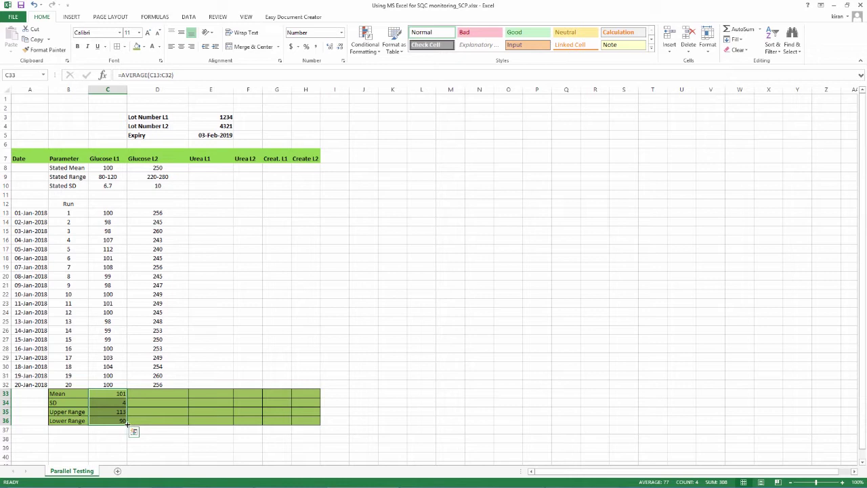
{"action": "left_click_drag", "start_coordinate": [127, 423], "coordinate": [314, 425]}
{"action": "left_click", "coordinate": [308, 431]}
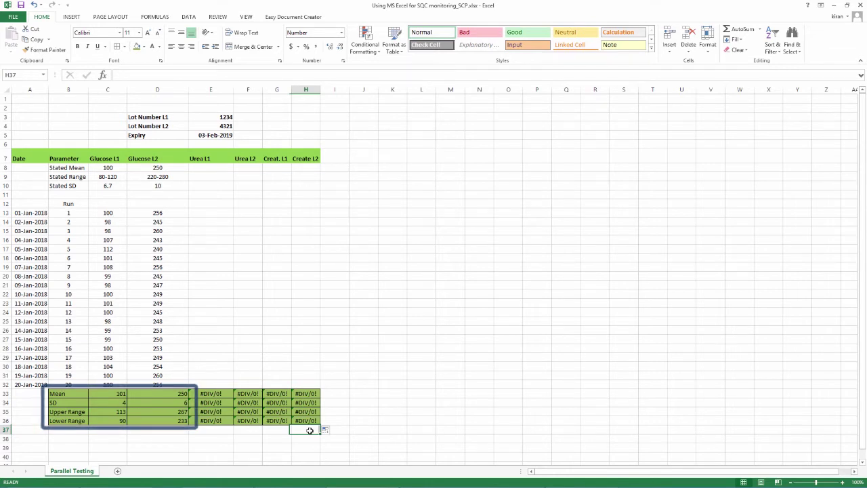
{"action": "left_click_drag", "start_coordinate": [211, 393], "coordinate": [304, 421]}
{"action": "key", "text": "ctrl+v"}
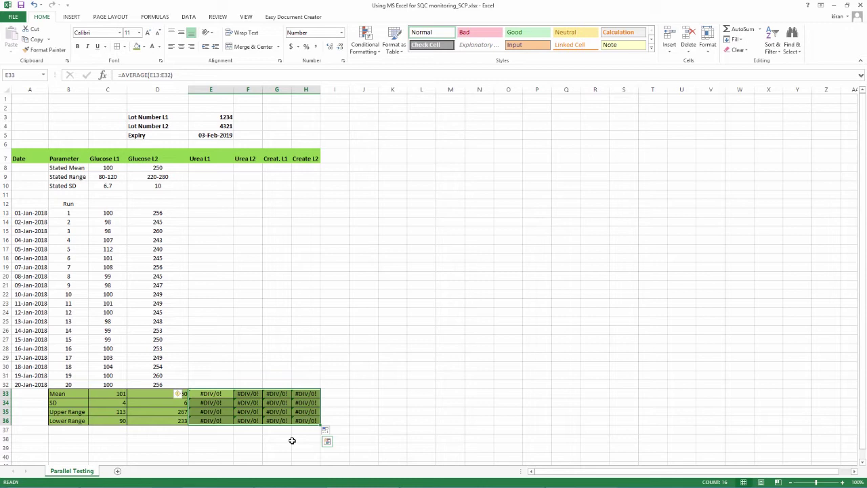
Step: Enter the Urea L1 results 40, 42, 38, 41 and 39 for runs 1 to 5 in E13:E17
{"action": "left_click", "coordinate": [210, 213]}
{"action": "type", "text": "40"}
{"action": "key", "text": "Return"}
{"action": "type", "text": "42"}
{"action": "key", "text": "Return"}
{"action": "type", "text": "38"}
{"action": "key", "text": "Return"}
{"action": "type", "text": "41"}
{"action": "key", "text": "Return"}
{"action": "type", "text": "39"}
{"action": "key", "text": "Return"}
Step: Fill in the stated Urea L1 values in E8:E10: mean 40, range 34-46 and SD 2
{"action": "key", "text": "Up"}
{"action": "key", "text": "Up"}
{"action": "key", "text": "Up"}
{"action": "key", "text": "Up"}
{"action": "key", "text": "Up"}
{"action": "key", "text": "Up"}
{"action": "key", "text": "Up"}
{"action": "key", "text": "Up"}
{"action": "key", "text": "Up"}
{"action": "key", "text": "Up"}
{"action": "type", "text": "40"}
{"action": "key", "text": "Return"}
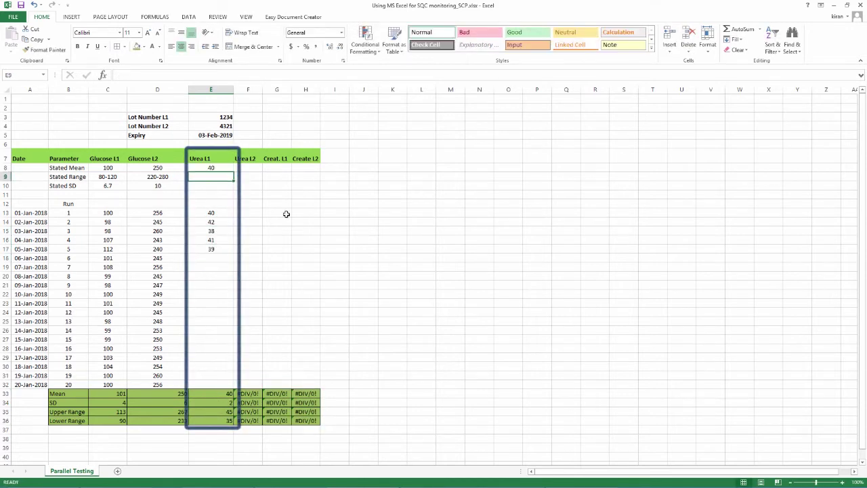
{"action": "type", "text": "34-46"}
{"action": "key", "text": "Return"}
{"action": "type", "text": "2"}
{"action": "key", "text": "Return"}
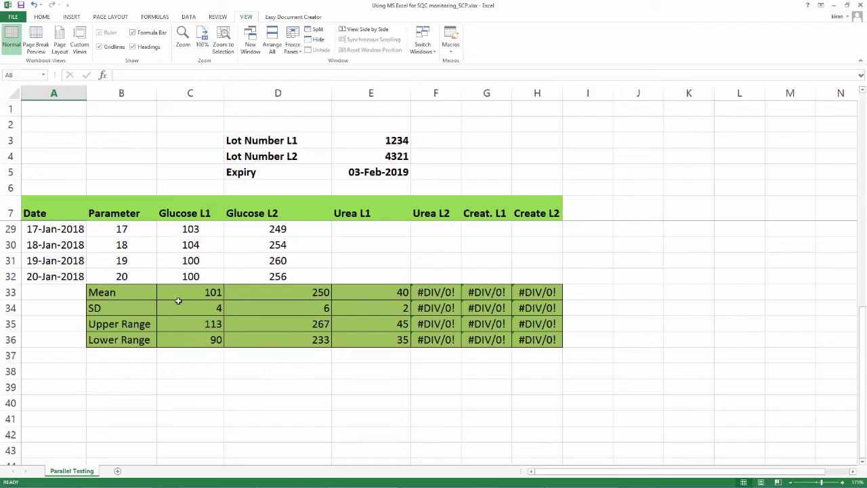
Step: Check the unrounded summary values in C33:E36 by showing two decimal places and restoring zero decimals
{"action": "left_click_drag", "start_coordinate": [180, 294], "coordinate": [379, 339]}
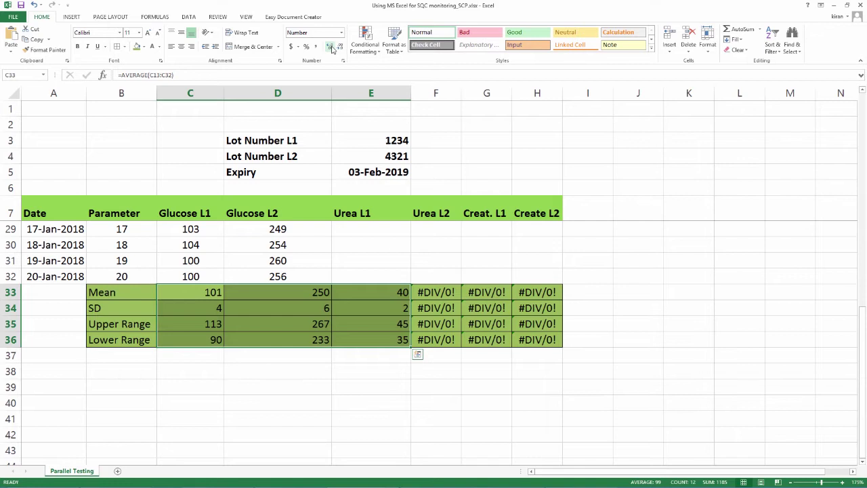
{"action": "left_click", "coordinate": [331, 47]}
{"action": "left_click", "coordinate": [331, 47]}
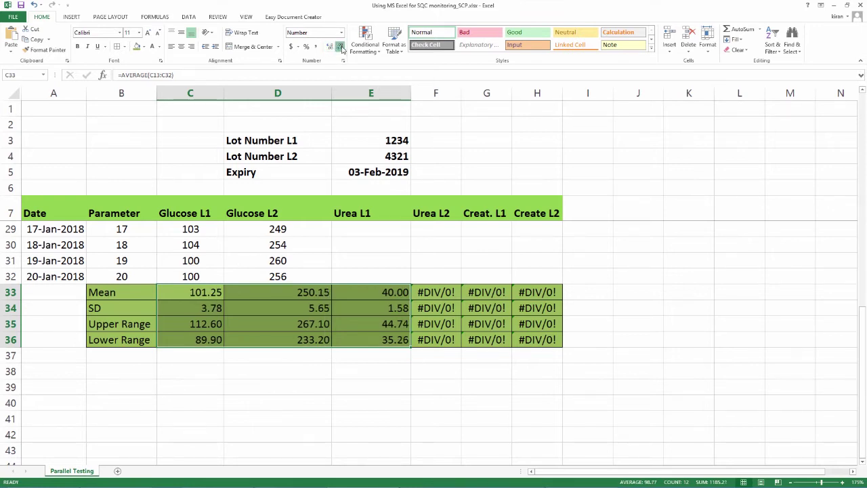
{"action": "left_click", "coordinate": [341, 47]}
{"action": "left_click", "coordinate": [341, 47]}
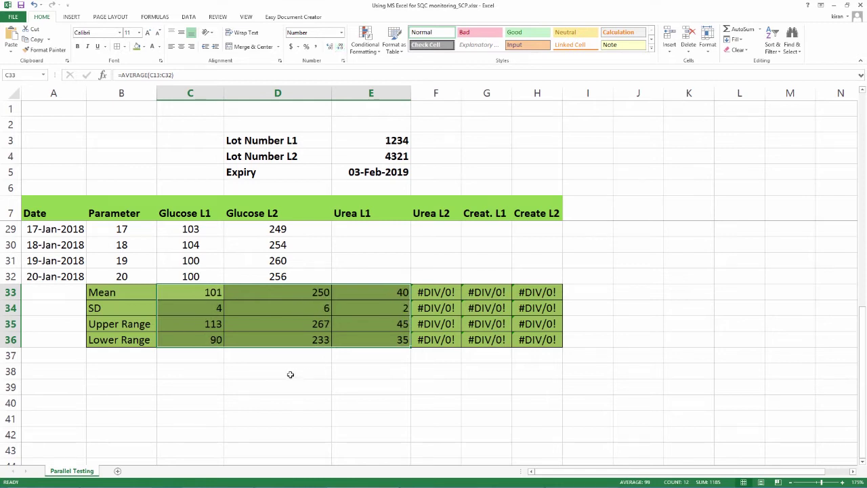
Step: Overwrite the Glucose L1 lower range formula in C36 with the value 89
{"action": "left_click", "coordinate": [191, 341]}
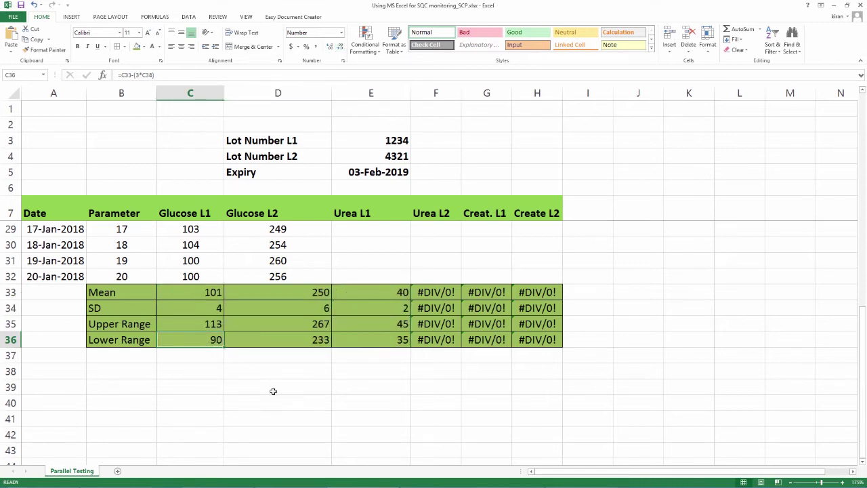
{"action": "type", "text": "89"}
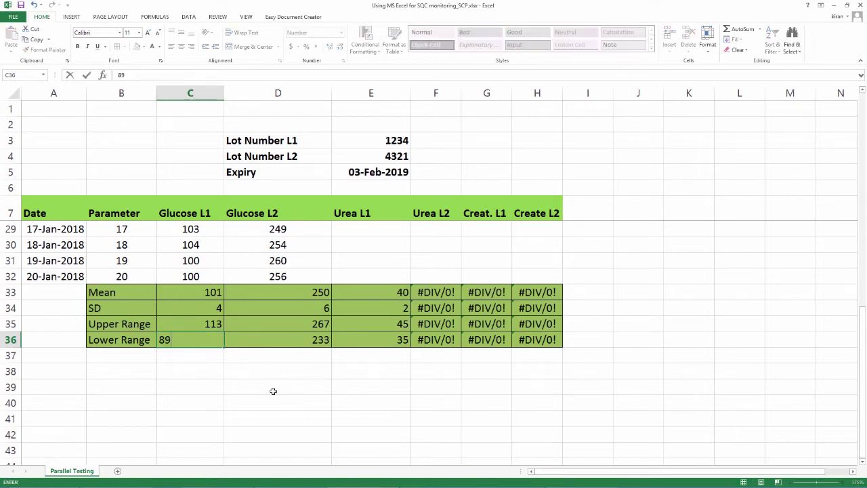
{"action": "key", "text": "Return"}
Step: Overwrite the Glucose L2 upper range in D35 with 268 and the lower range in D36 with 232
{"action": "key", "text": "Right"}
{"action": "key", "text": "Up"}
{"action": "key", "text": "Up"}
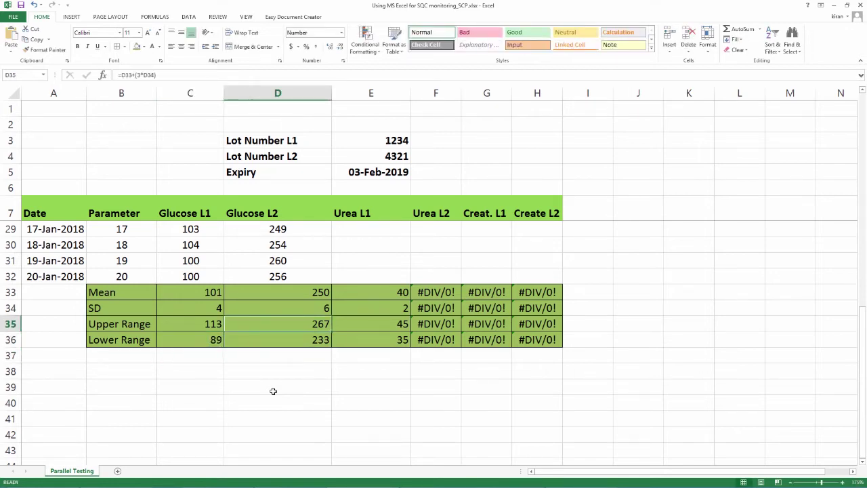
{"action": "type", "text": "268"}
{"action": "key", "text": "Return"}
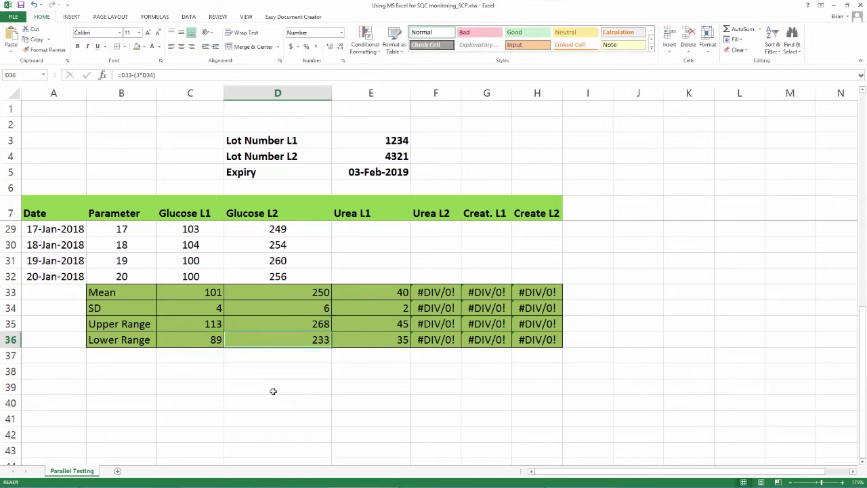
{"action": "type", "text": "232"}
{"action": "key", "text": "Return"}
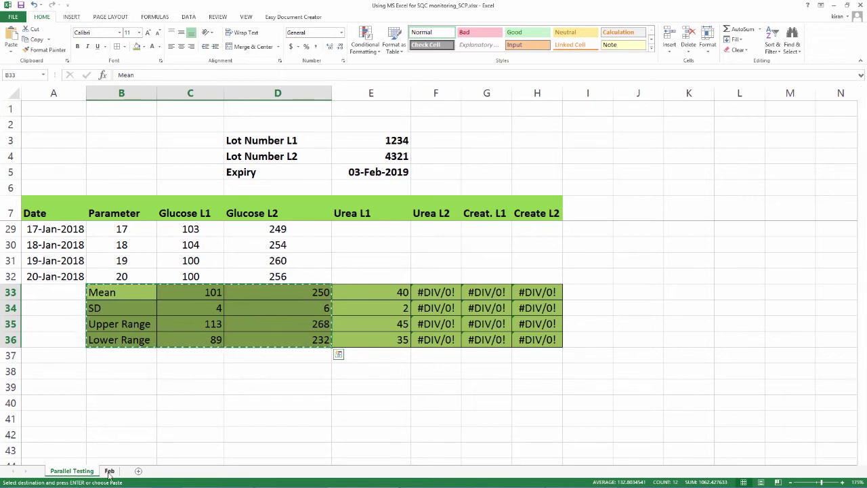
Step: On the Feb sheet, rename the labels in C4 and C5 to Mean Assigned and SD Assigned
{"action": "left_click", "coordinate": [109, 473]}
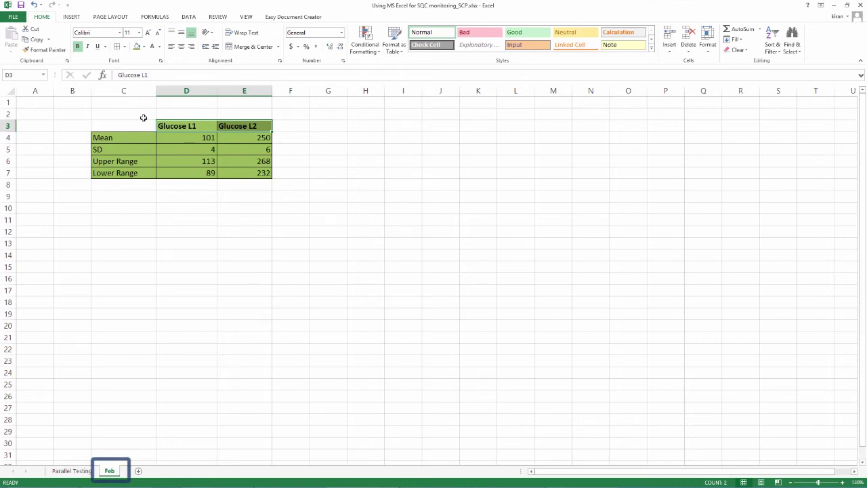
{"action": "double_click", "coordinate": [131, 138]}
{"action": "type", "text": "Assigned"}
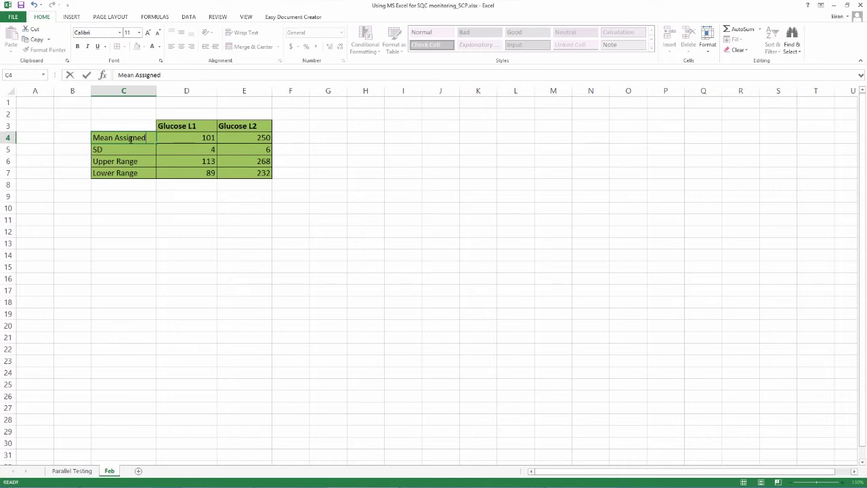
{"action": "key", "text": "Return"}
{"action": "key", "text": "F2"}
{"action": "type", "text": "Assigned"}
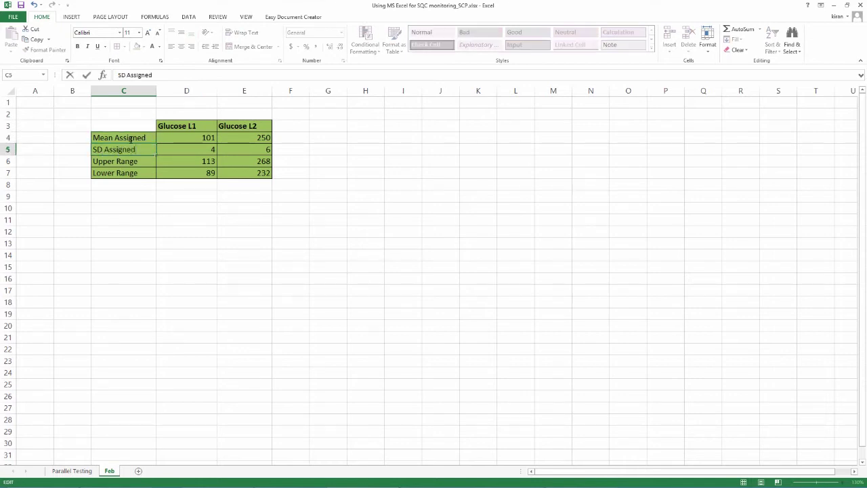
{"action": "key", "text": "Return"}
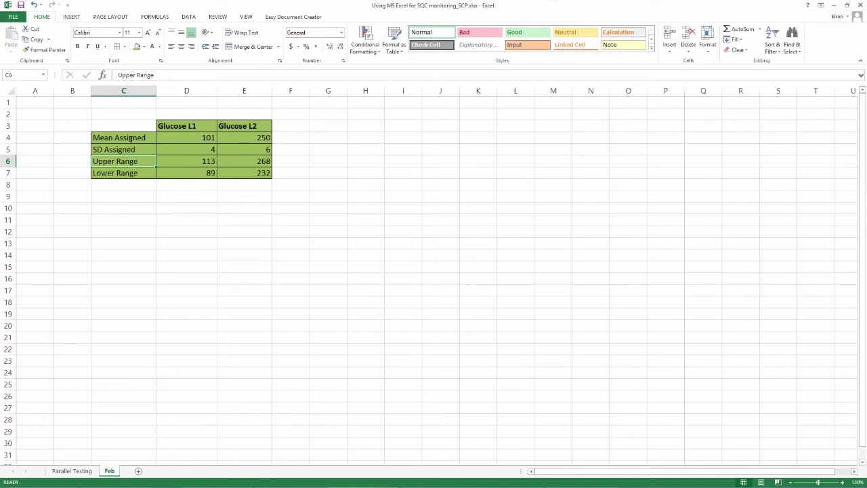
Step: Number the runs from 1 to 40 down column A of the Feb sheet, starting in A11
{"action": "left_click", "coordinate": [73, 208]}
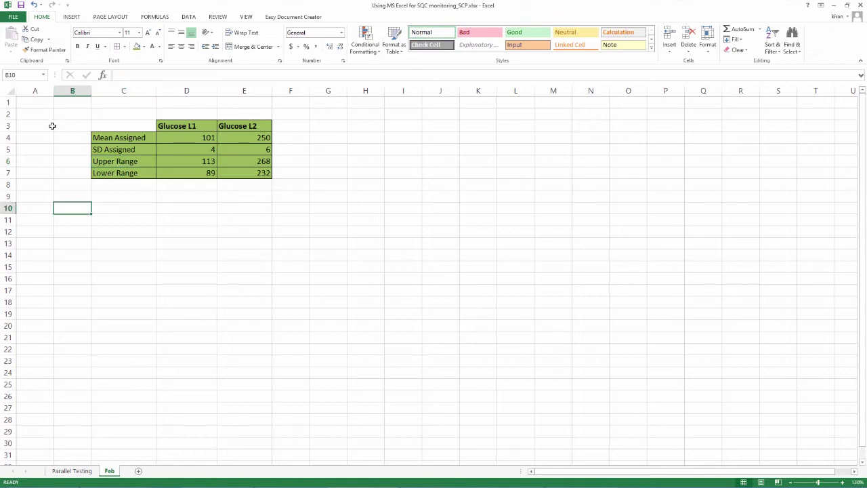
{"action": "left_click", "coordinate": [33, 217]}
{"action": "type", "text": "1"}
{"action": "key", "text": "Return"}
{"action": "type", "text": "2"}
{"action": "key", "text": "Return"}
{"action": "left_click_drag", "start_coordinate": [34, 220], "coordinate": [58, 413]}
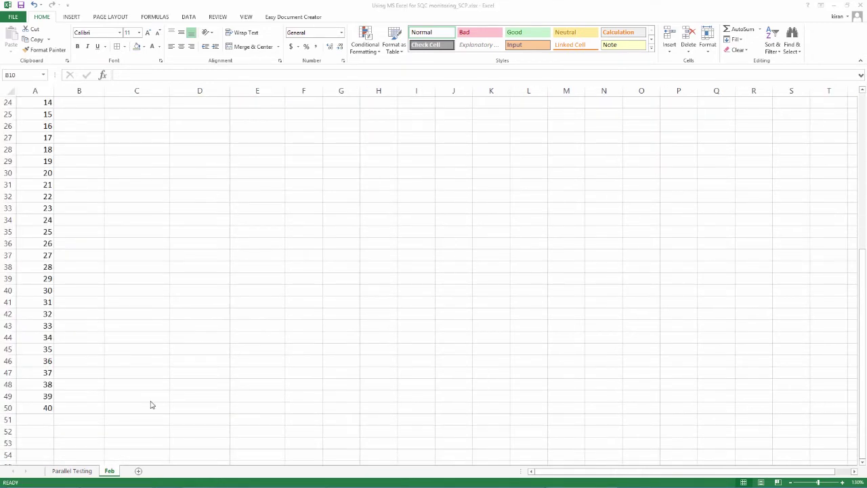
Step: Insert a Line with Markers chart for the Glucose 1 cells C10:C50 and widen it to column R
{"action": "left_click_drag", "start_coordinate": [135, 220], "coordinate": [142, 469]}
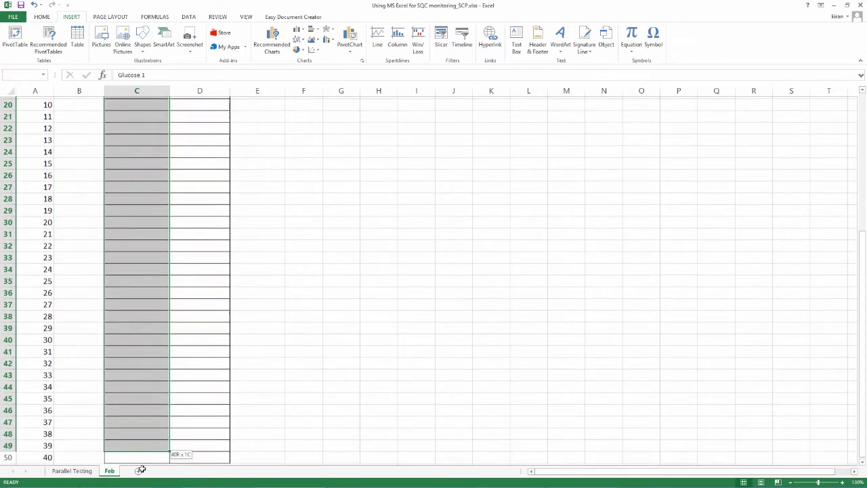
{"action": "scroll", "coordinate": [227, 377], "scroll_direction": "up", "scroll_amount": 7}
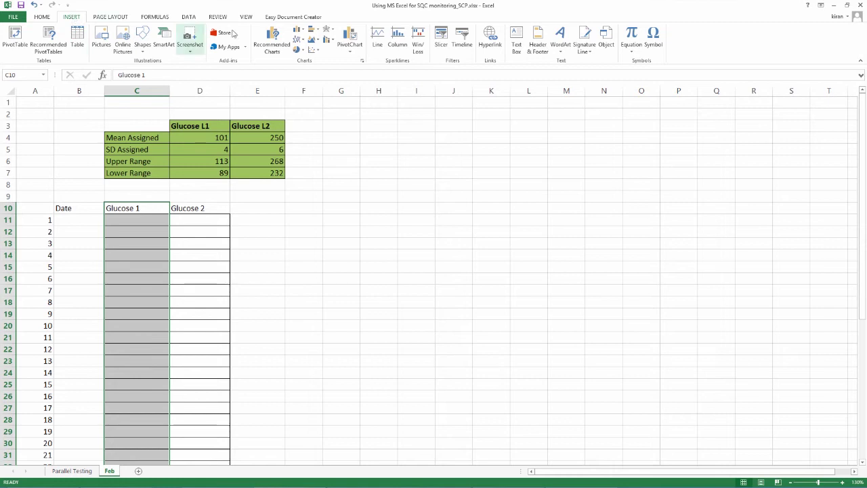
{"action": "left_click", "coordinate": [301, 42]}
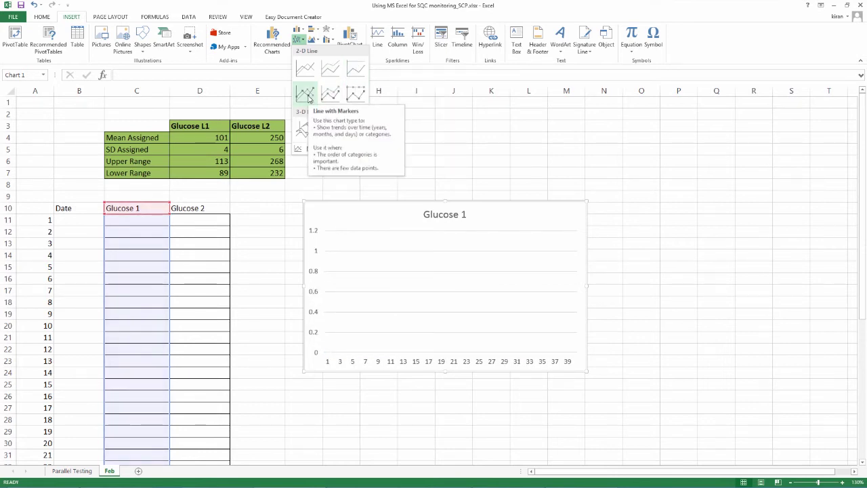
{"action": "left_click", "coordinate": [306, 95]}
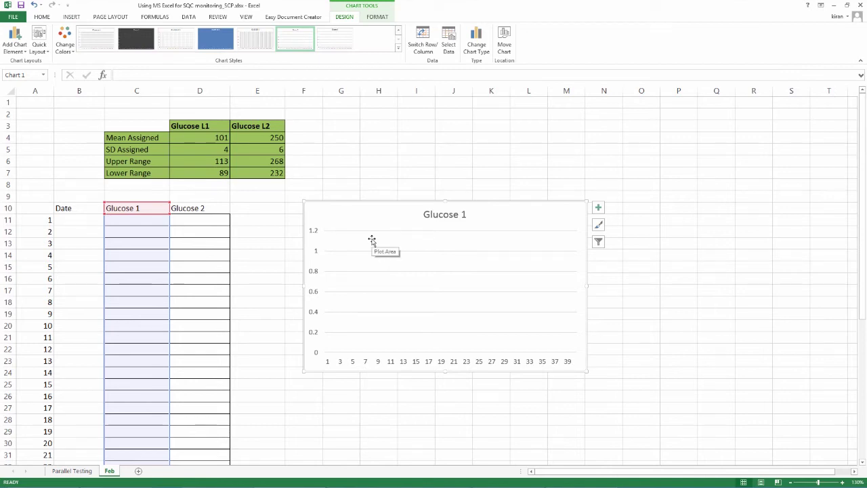
{"action": "left_click_drag", "start_coordinate": [585, 287], "coordinate": [766, 286]}
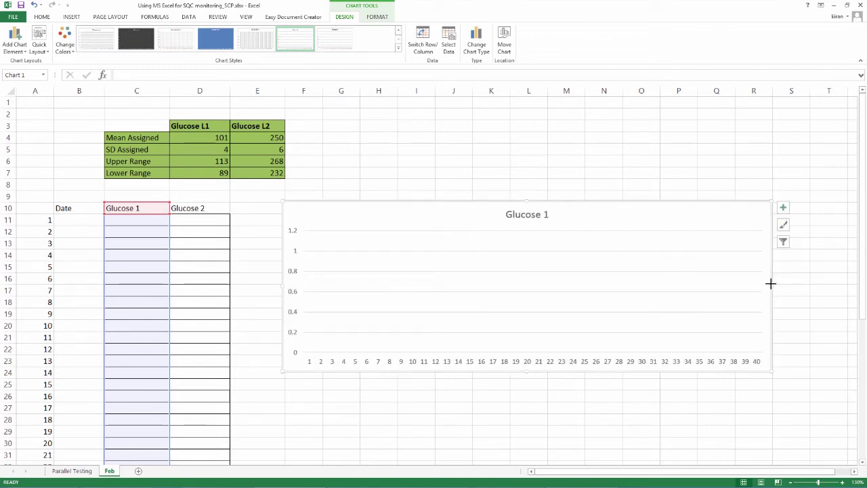
Step: Set the vertical axis bounds of the Glucose 1 chart to a minimum of 89 and a maximum of 113
{"action": "right_click", "coordinate": [295, 249]}
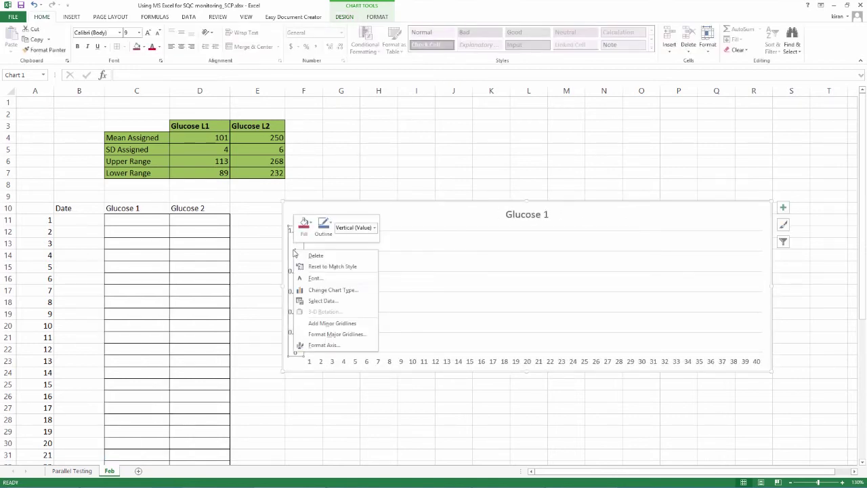
{"action": "left_click", "coordinate": [319, 346]}
{"action": "left_click", "coordinate": [805, 168]}
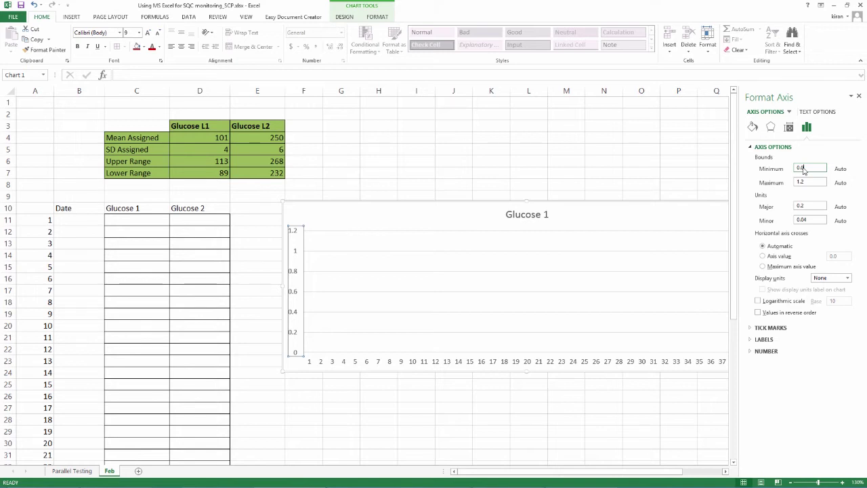
{"action": "double_click", "coordinate": [804, 169]}
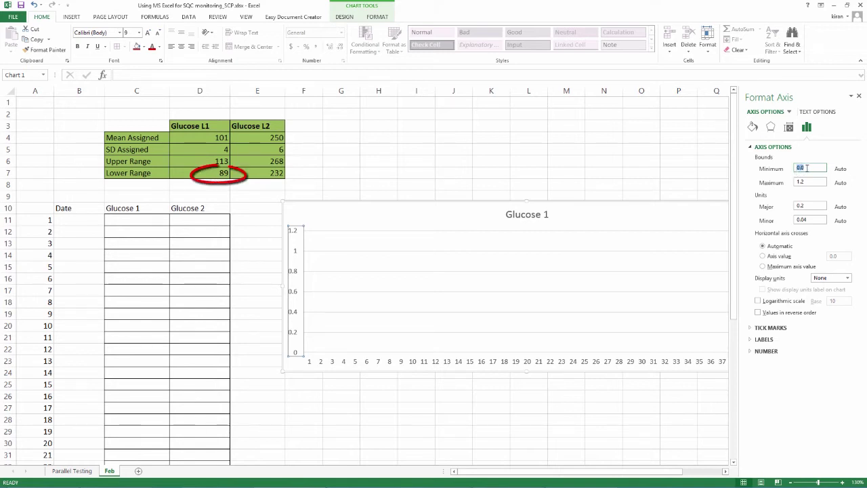
{"action": "type", "text": "89"}
{"action": "key", "text": "Tab"}
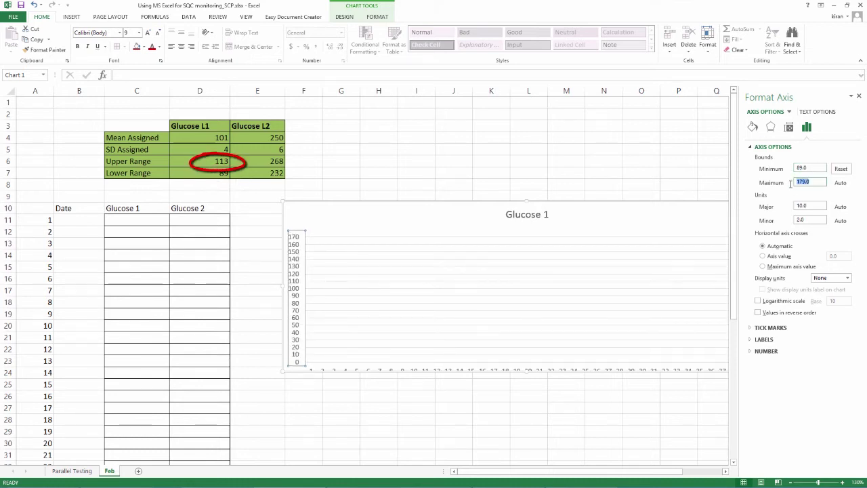
{"action": "type", "text": "113"}
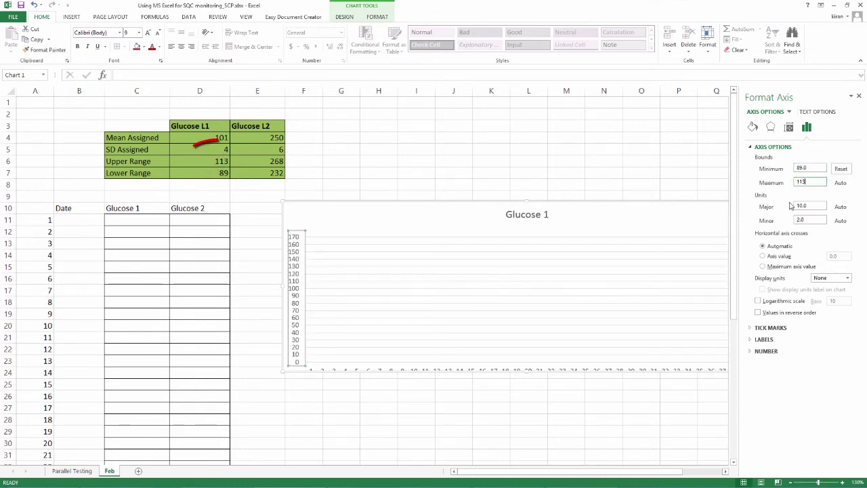
{"action": "key", "text": "Tab"}
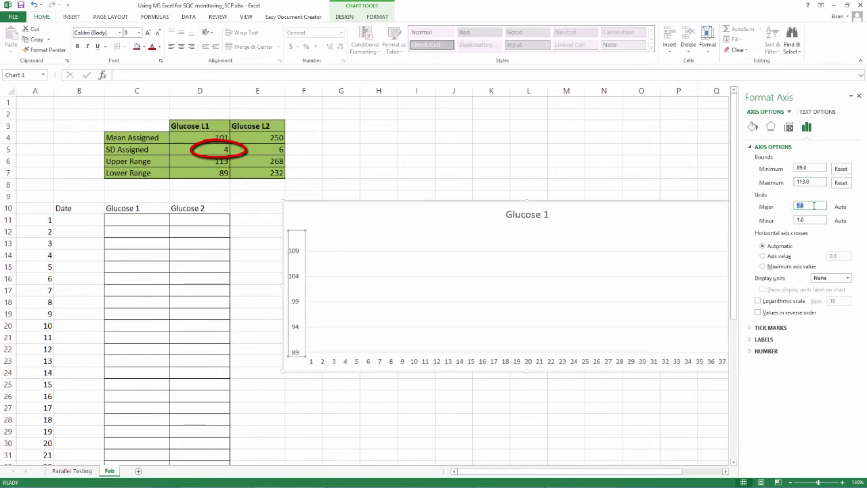
Step: Set the Glucose 1 vertical axis major unit to 4 and make the horizontal axis cross at axis value 101
{"action": "type", "text": "4"}
{"action": "key", "text": "Tab"}
{"action": "left_click", "coordinate": [824, 256]}
{"action": "type", "text": "101."}
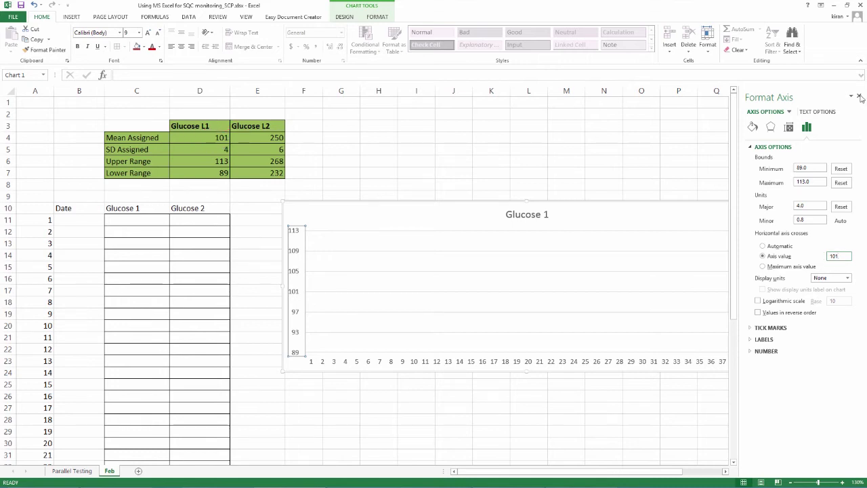
{"action": "left_click", "coordinate": [860, 96]}
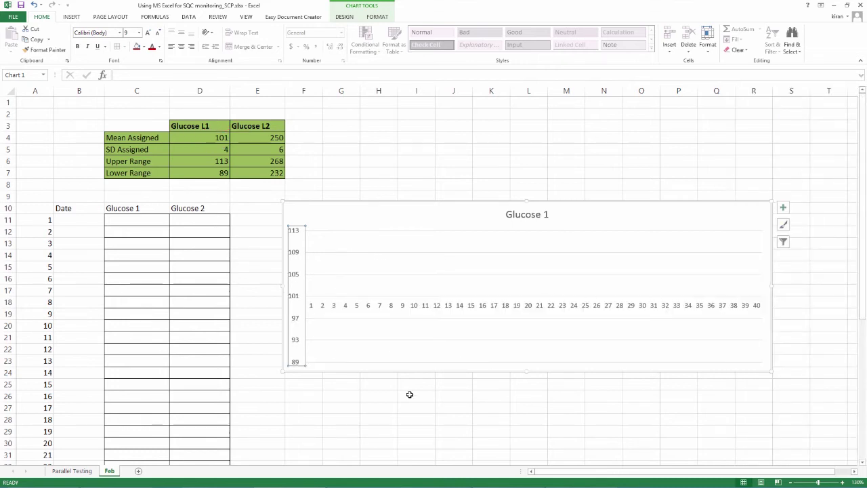
{"action": "left_click", "coordinate": [376, 212]}
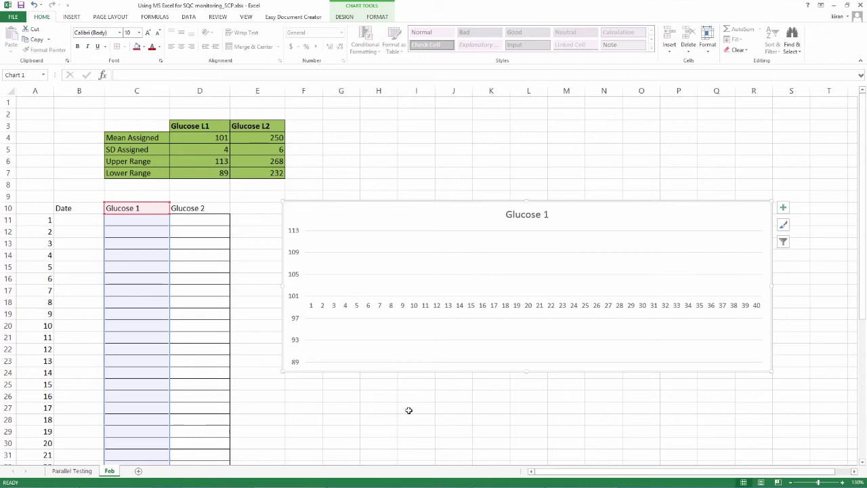
Step: Insert a Line with Markers chart for the Glucose 2 cells D10:D50, place it below the Glucose 1 chart and widen it to match
{"action": "scroll", "coordinate": [409, 411], "scroll_direction": "down", "scroll_amount": 1}
{"action": "left_click", "coordinate": [304, 361]}
{"action": "left_click_drag", "start_coordinate": [196, 173], "coordinate": [208, 467]}
{"action": "scroll", "coordinate": [323, 279], "scroll_direction": "up", "scroll_amount": 3}
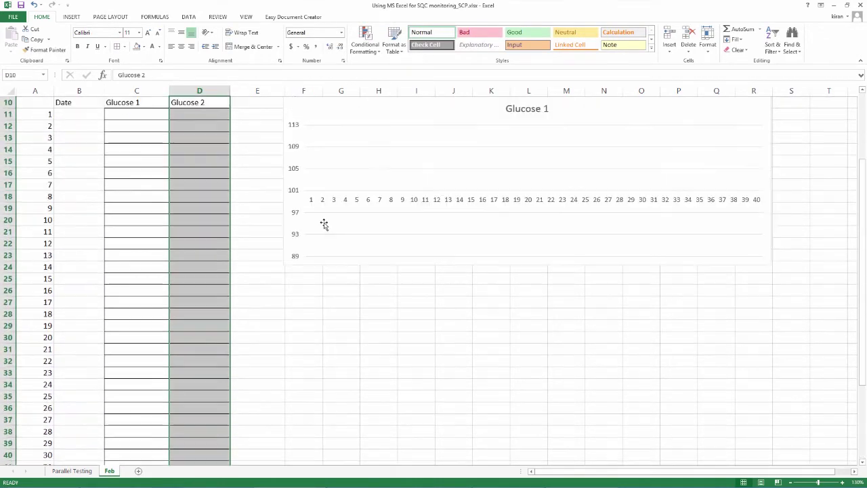
{"action": "left_click", "coordinate": [73, 17]}
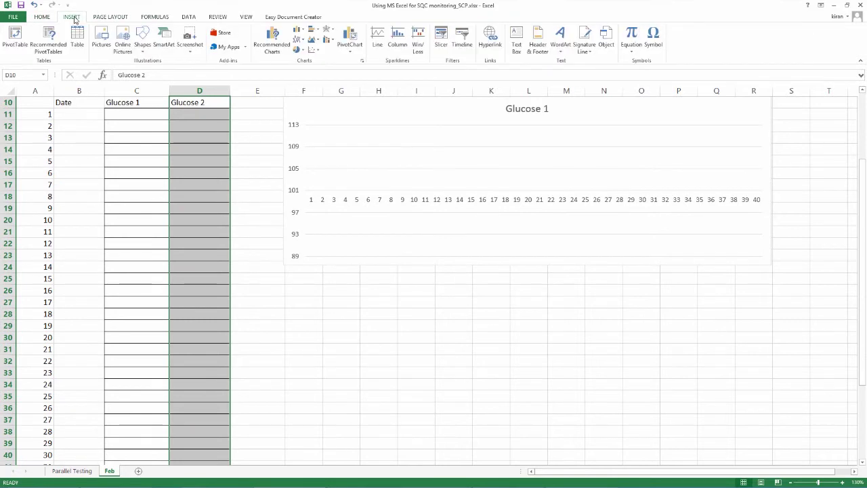
{"action": "left_click", "coordinate": [304, 41]}
{"action": "left_click", "coordinate": [308, 95]}
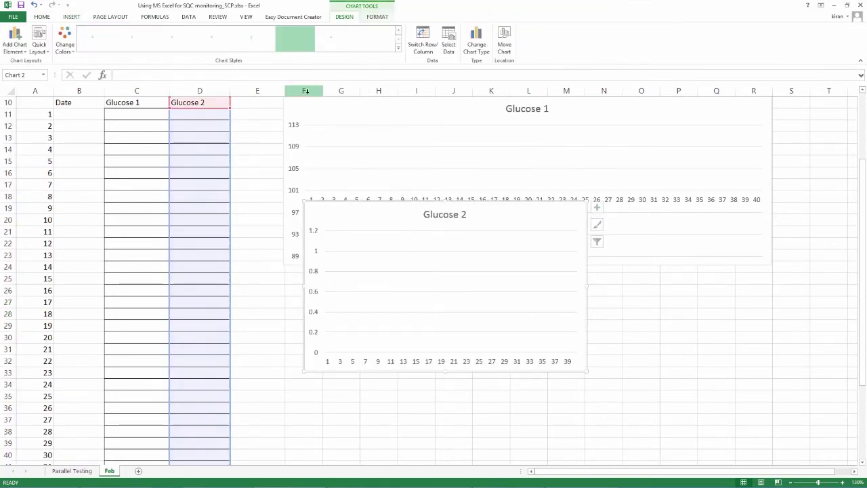
{"action": "left_click_drag", "start_coordinate": [374, 221], "coordinate": [355, 296]}
{"action": "left_click_drag", "start_coordinate": [567, 356], "coordinate": [774, 352]}
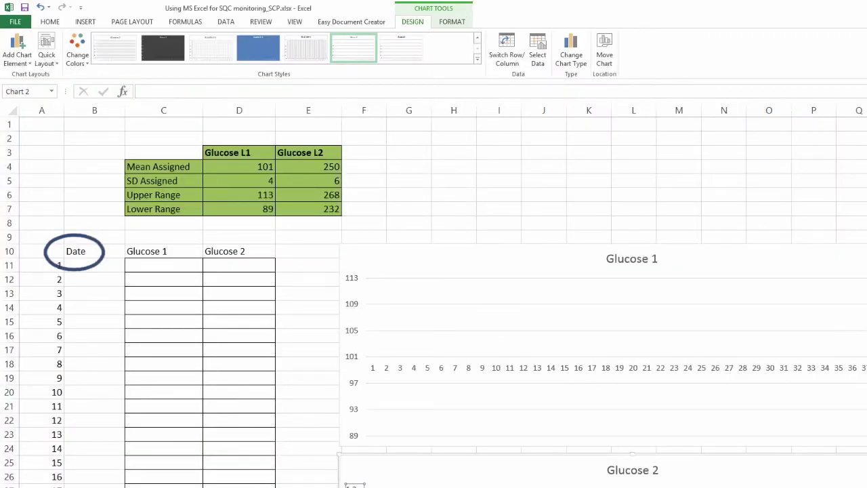
{"action": "left_click_drag", "start_coordinate": [90, 293], "coordinate": [89, 303]}
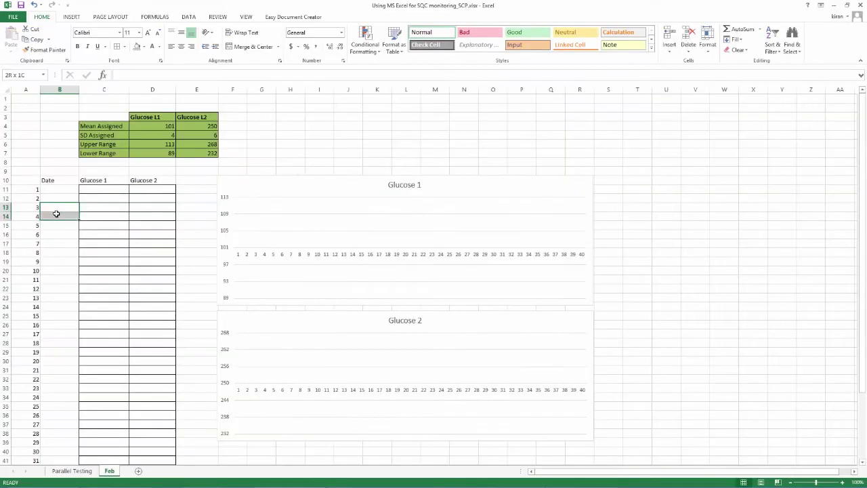
{"action": "left_click_drag", "start_coordinate": [57, 214], "coordinate": [145, 215]}
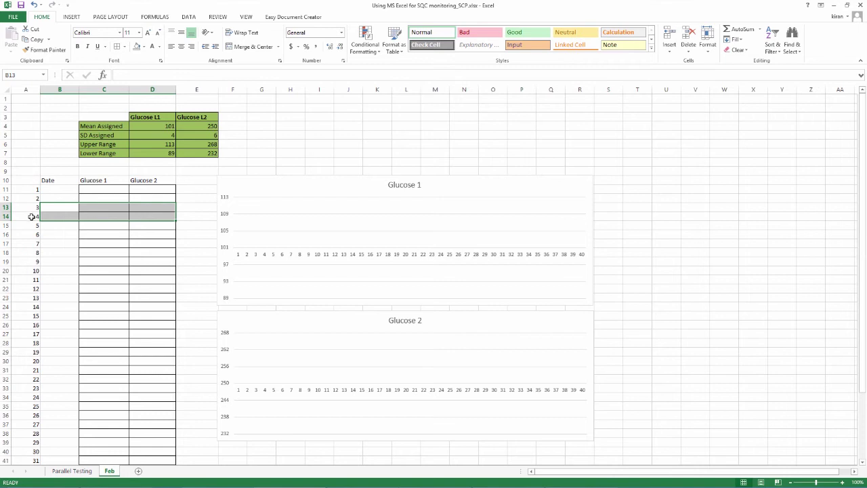
{"action": "left_click", "coordinate": [70, 225]}
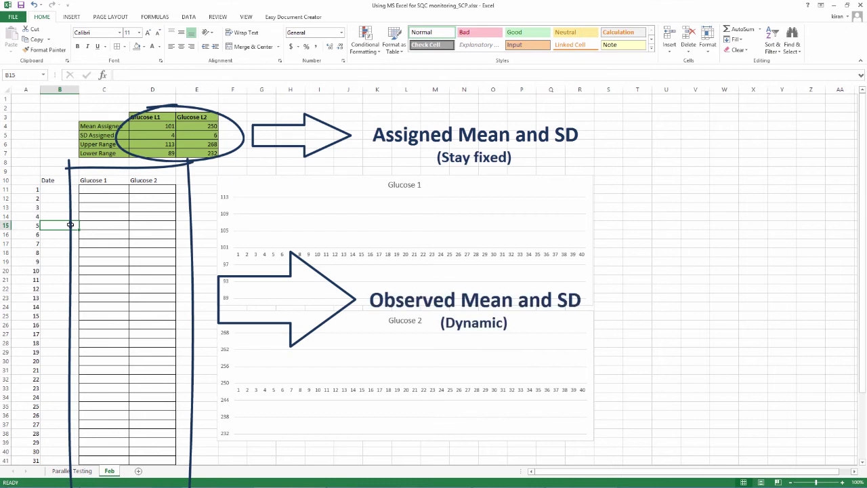
Step: Label cells B51, B52 and B53 as Mean Observed, SD Observed and CV
{"action": "type", "text": "Mean Observed"}
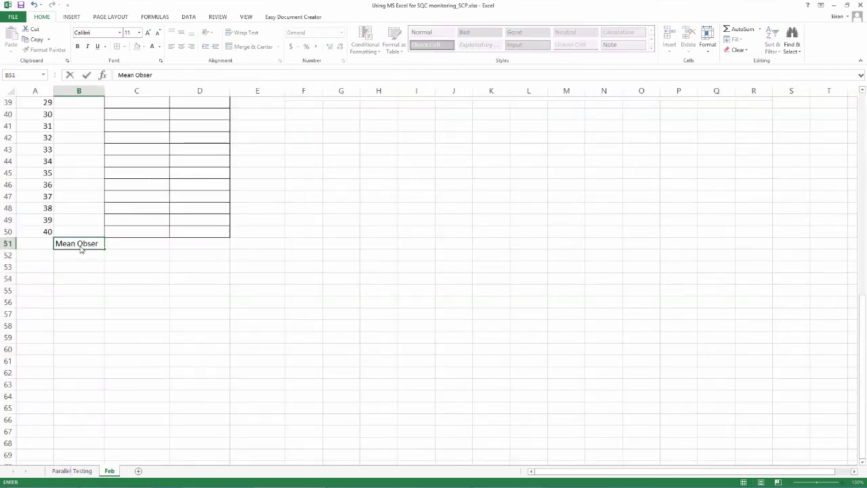
{"action": "key", "text": "Return"}
{"action": "type", "text": "SD Observed"}
{"action": "key", "text": "Return"}
{"action": "type", "text": "CV"}
Step: Fill the summary block B51:D53 with light green
{"action": "left_click", "coordinate": [77, 243]}
{"action": "left_click_drag", "start_coordinate": [78, 244], "coordinate": [246, 279]}
{"action": "left_click", "coordinate": [143, 46]}
{"action": "left_click", "coordinate": [169, 118]}
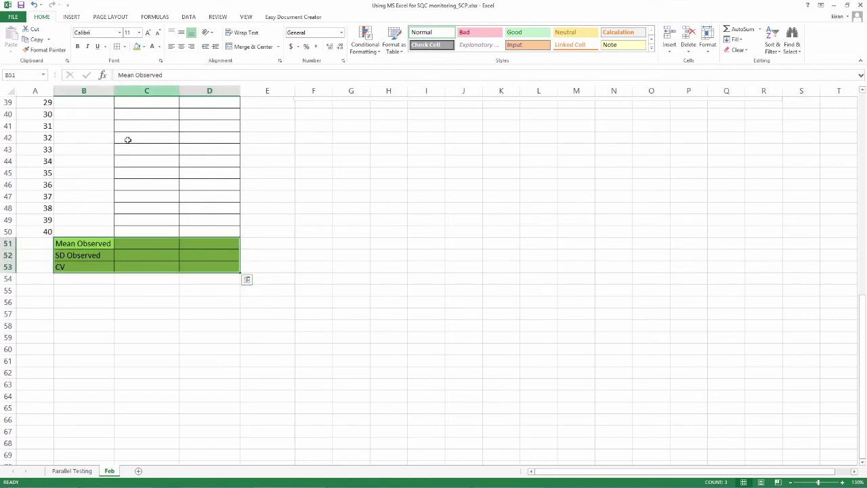
Step: Calculate the observed Glucose 1 mean in C51 with AVERAGE over C11:C50
{"action": "key", "text": "Right"}
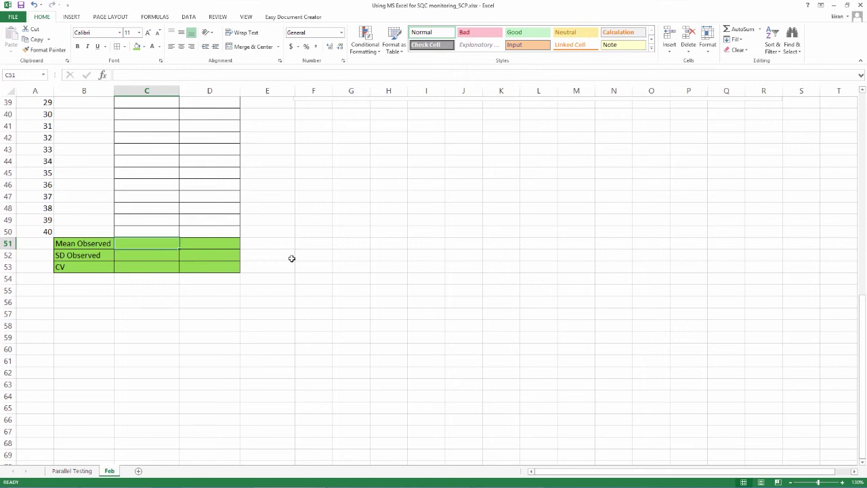
{"action": "type", "text": "="}
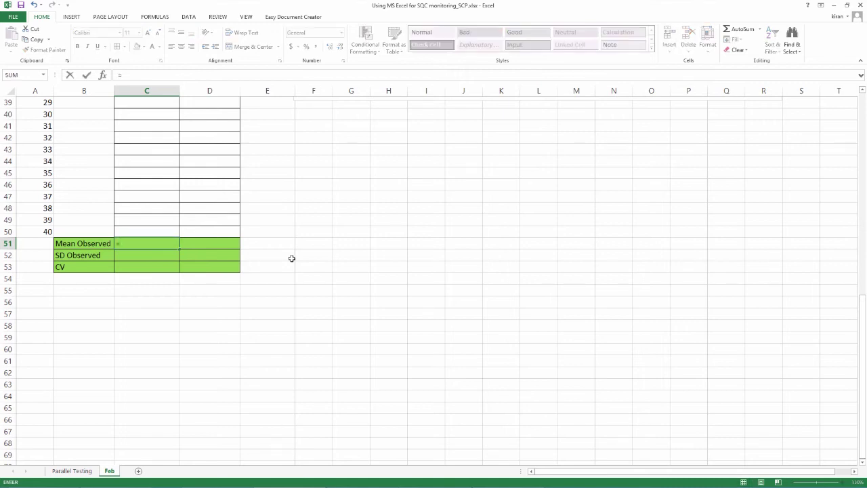
{"action": "type", "text": "aver"}
{"action": "key", "text": "Tab"}
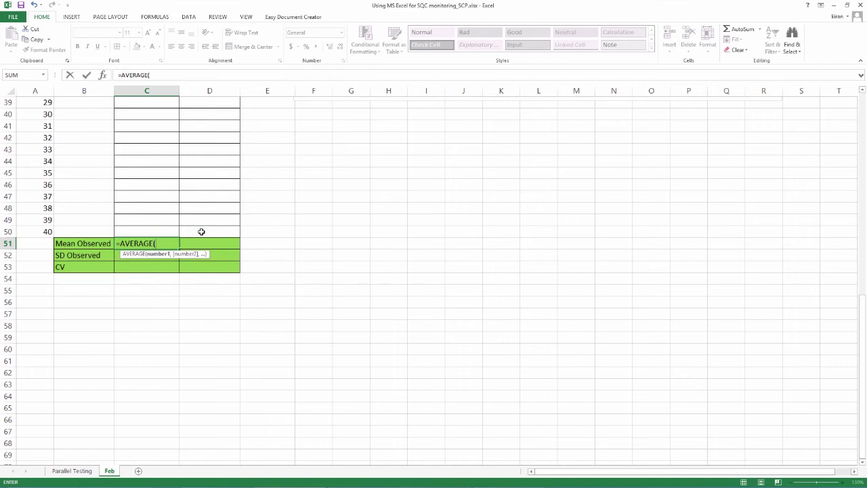
{"action": "left_click_drag", "start_coordinate": [182, 227], "coordinate": [151, 127]}
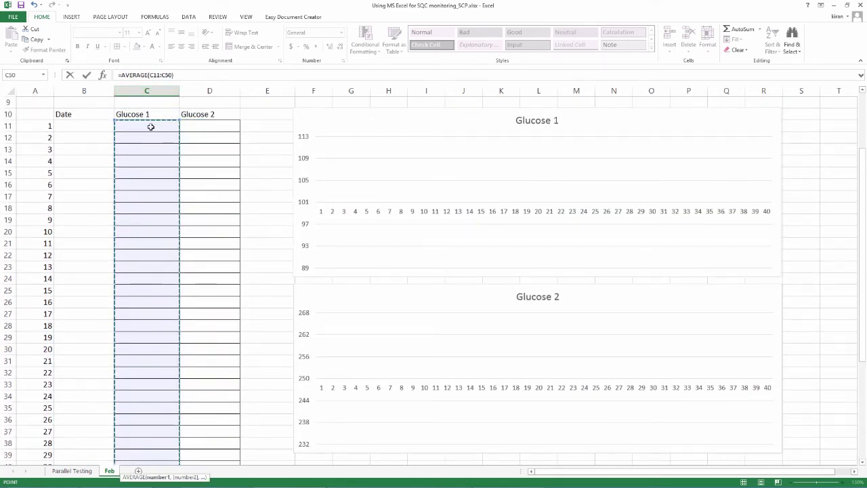
{"action": "key", "text": "Return"}
Step: Calculate the observed Glucose 1 standard deviation in C52 with STDEV.S over C11:C50
{"action": "scroll", "coordinate": [151, 127], "scroll_direction": "down", "scroll_amount": 2}
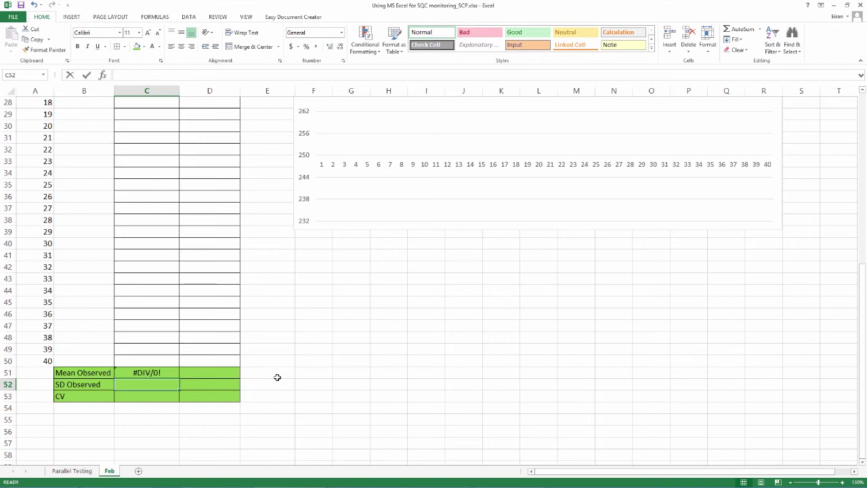
{"action": "type", "text": "="}
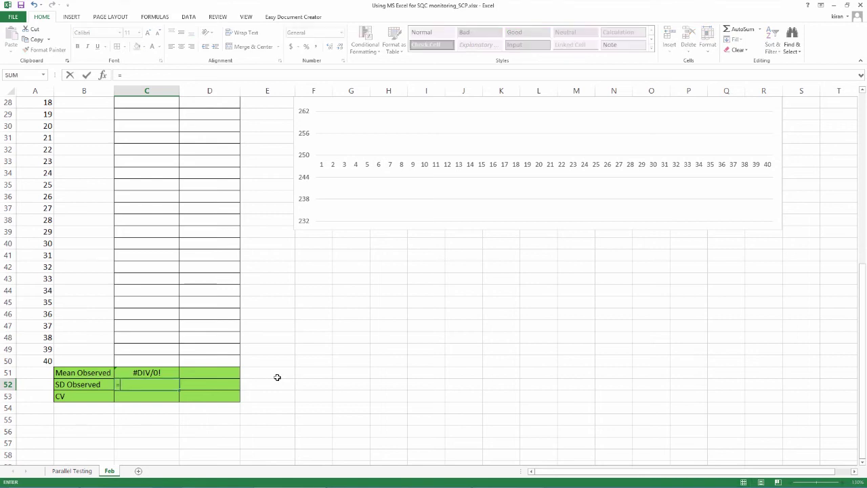
{"action": "type", "text": "st"}
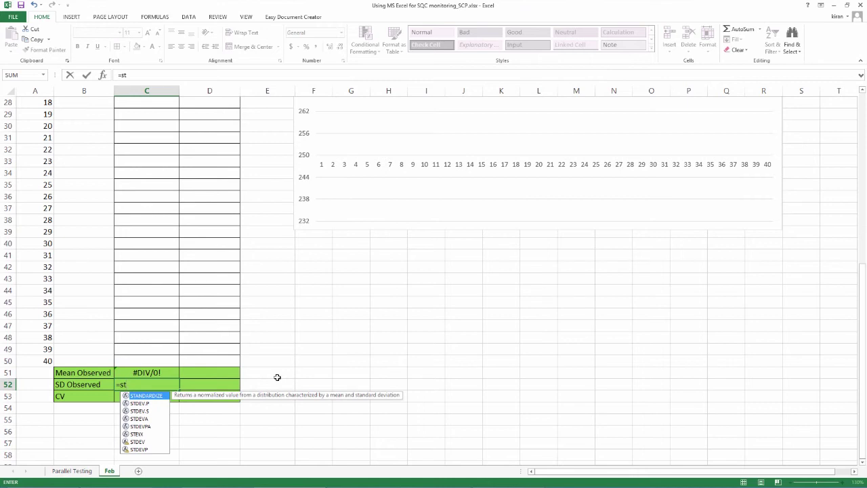
{"action": "key", "text": "Down"}
{"action": "key", "text": "Down"}
{"action": "key", "text": "Tab"}
{"action": "key", "text": "Up"}
{"action": "key", "text": "shift+Up"}
{"action": "key", "text": "shift+Up"}
{"action": "key", "text": "shift+Up"}
{"action": "key", "text": "shift+Up"}
{"action": "key", "text": "shift+Up"}
{"action": "key", "text": "shift+Up"}
{"action": "key", "text": "shift+Up"}
{"action": "key", "text": "shift+Up"}
{"action": "key", "text": "shift+Up"}
{"action": "key", "text": "shift+Up"}
{"action": "key", "text": "shift+Up"}
{"action": "key", "text": "shift+Up"}
{"action": "key", "text": "shift+Up"}
{"action": "key", "text": "shift+Up"}
{"action": "key", "text": "shift+Up"}
{"action": "key", "text": "shift+Up"}
{"action": "key", "text": "shift+Up"}
{"action": "key", "text": "shift+Up"}
{"action": "key", "text": "shift+Up"}
{"action": "key", "text": "shift+Up"}
{"action": "key", "text": "shift+Up"}
{"action": "key", "text": "shift+Up"}
{"action": "key", "text": "shift+Up"}
{"action": "key", "text": "shift+Up"}
{"action": "key", "text": "shift+Up"}
{"action": "key", "text": "shift+Up"}
{"action": "key", "text": "shift+Up"}
{"action": "key", "text": "shift+Up"}
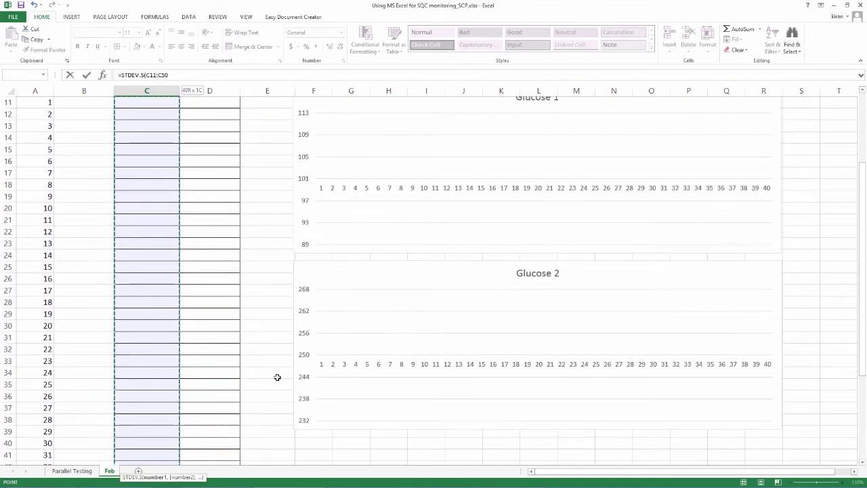
{"action": "key", "text": "Return"}
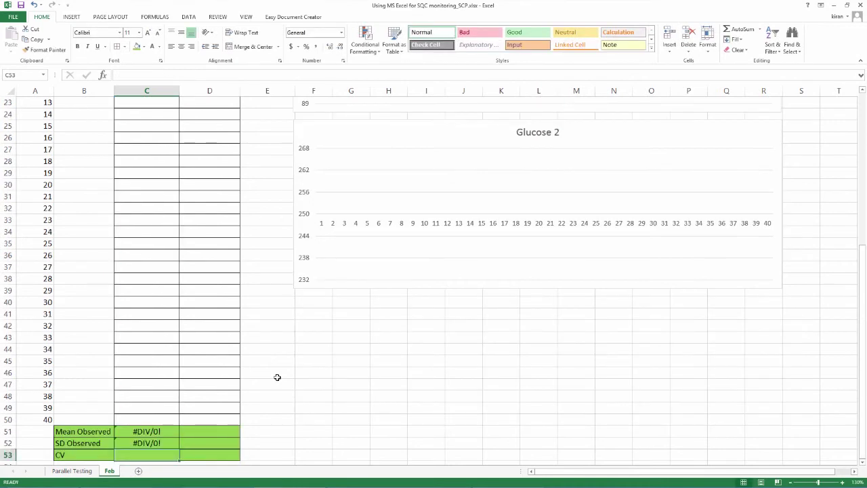
Step: Calculate the Glucose 1 CV in C53 as =C52/C51*100 and copy the formulas in C51:C53 across to column D
{"action": "scroll", "coordinate": [271, 380], "scroll_direction": "down", "scroll_amount": 4}
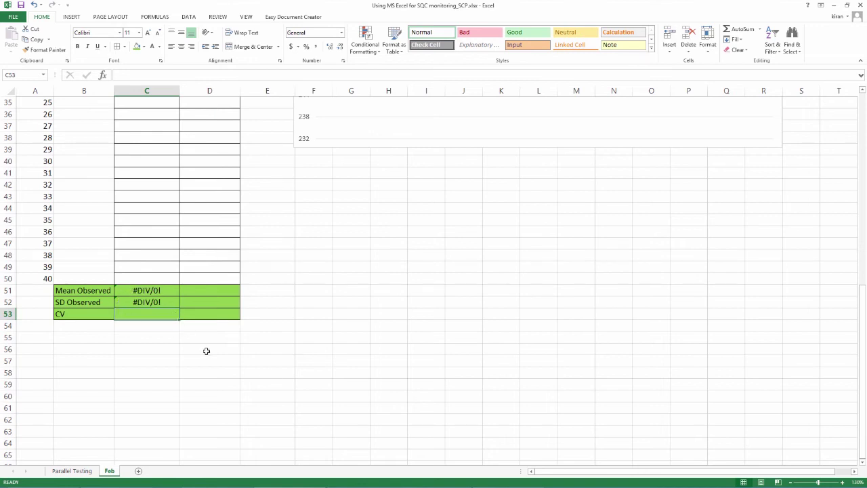
{"action": "type", "text": "="}
{"action": "left_click", "coordinate": [169, 302]}
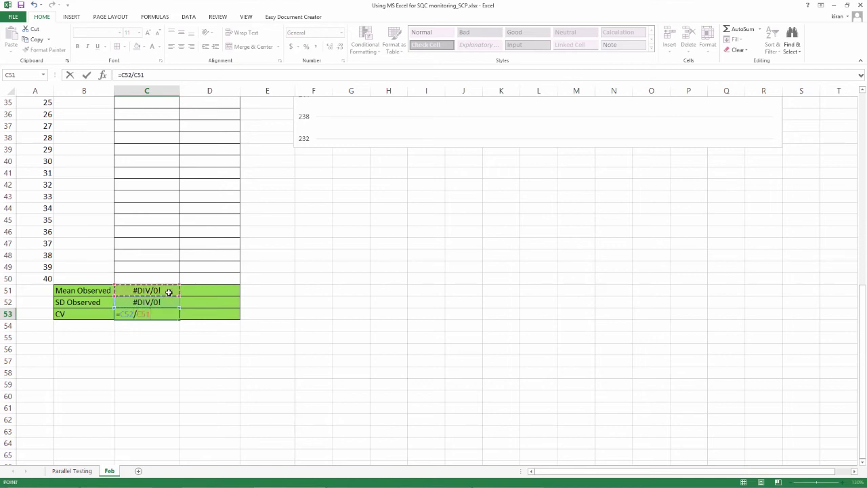
{"action": "type", "text": "*100"}
{"action": "key", "text": "Return"}
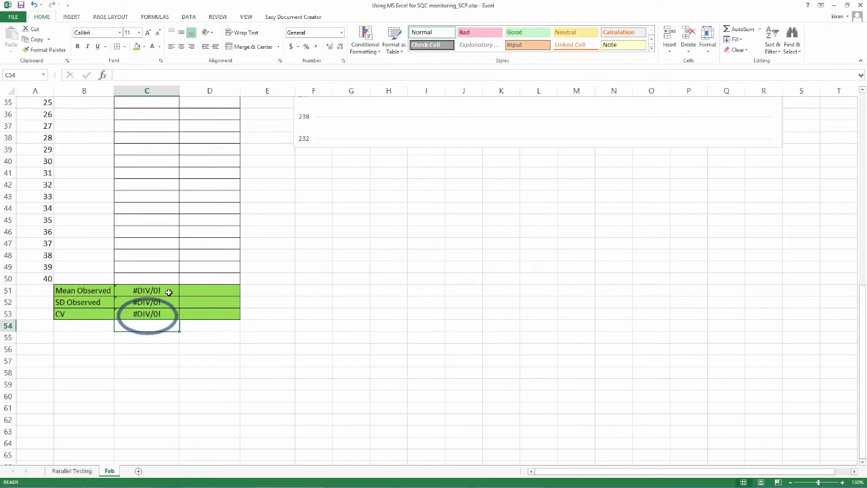
{"action": "left_click", "coordinate": [168, 292]}
{"action": "left_click_drag", "start_coordinate": [166, 303], "coordinate": [234, 334]}
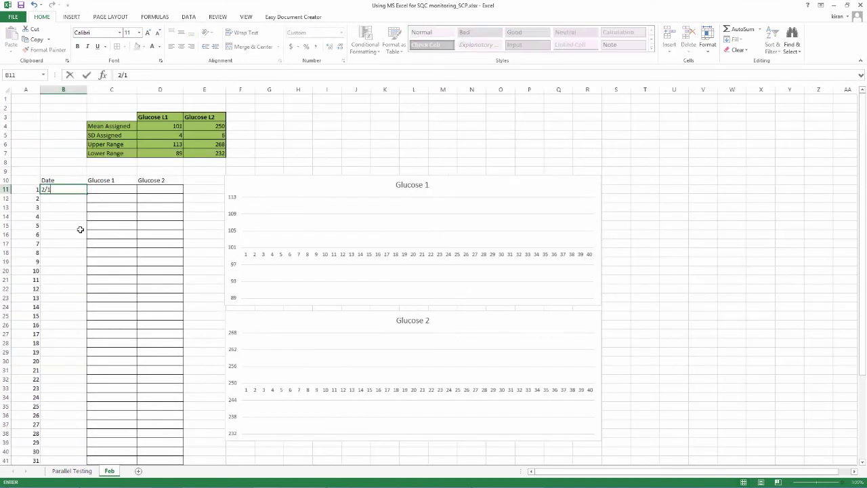
Step: Fill dates 1-Feb to 8-Feb into B11:B18 and enter the Glucose 1 results 102, 100, 99, 98, 104, 103, 100 and 110
{"action": "left_click_drag", "start_coordinate": [86, 193], "coordinate": [82, 256]}
{"action": "key", "text": "Right"}
{"action": "type", "text": "102 100 99 98 104"}
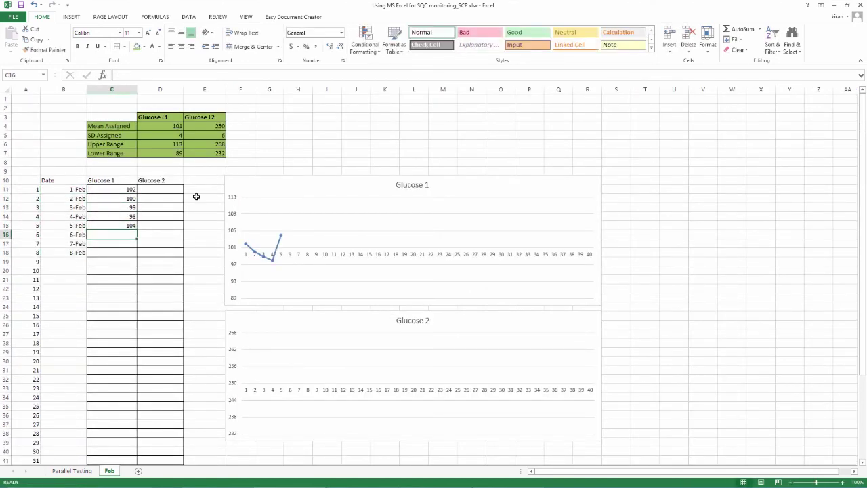
{"action": "type", "text": " 103 100 110"}
Step: Enter the Glucose 2 results 260, 250, 249, 256, 254, 249, 250 and 263 in D11:D18
{"action": "key", "text": "ctrl+Up"}
{"action": "key", "text": "Right"}
{"action": "key", "text": "Down"}
{"action": "type", "text": "260 250 249 256 254"}
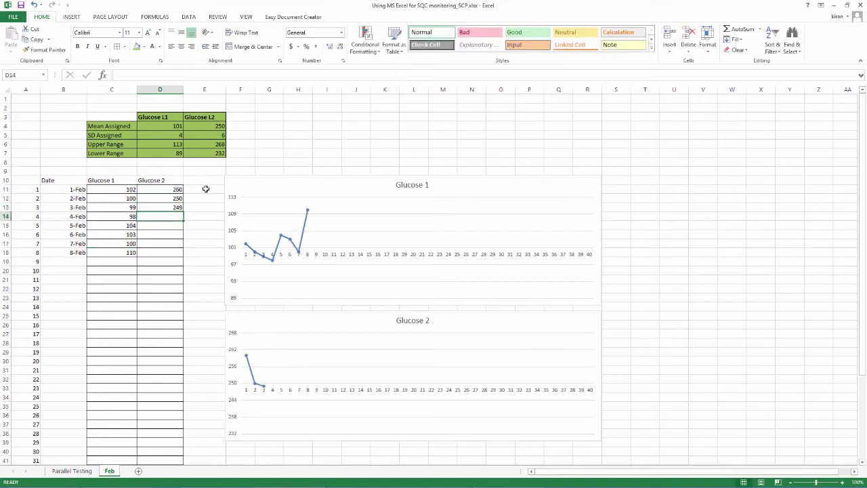
{"action": "type", "text": " 249 250 263"}
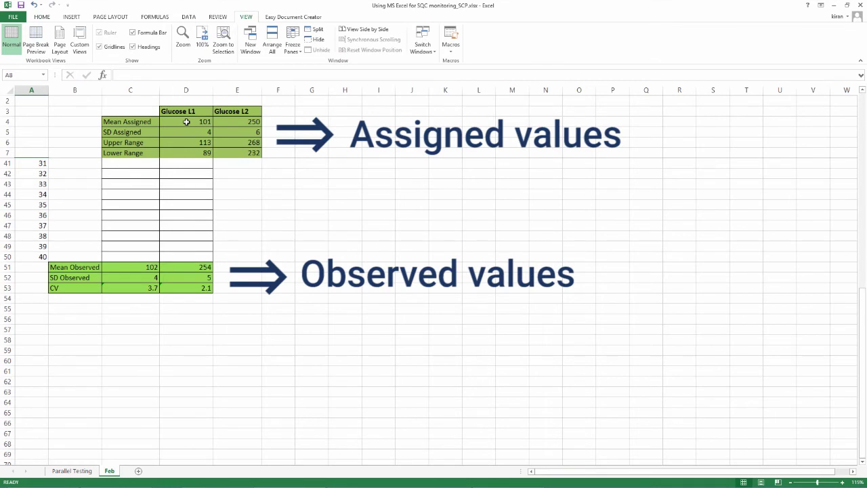
Step: Check the assigned Glucose L1 mean in D4 against the observed mean in the summary block
{"action": "left_click", "coordinate": [187, 121]}
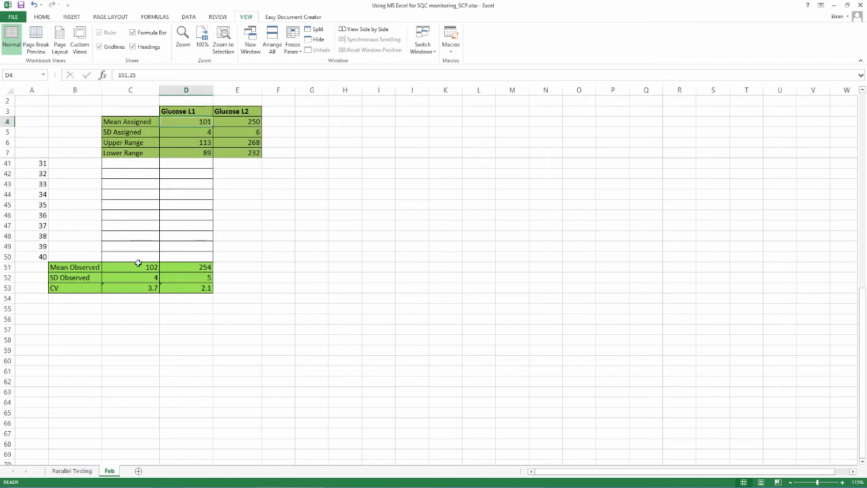
Step: Compare the assigned SD for Glucose L1 and the assigned mean and SD for Glucose L2 with their observed values
{"action": "left_click", "coordinate": [207, 133]}
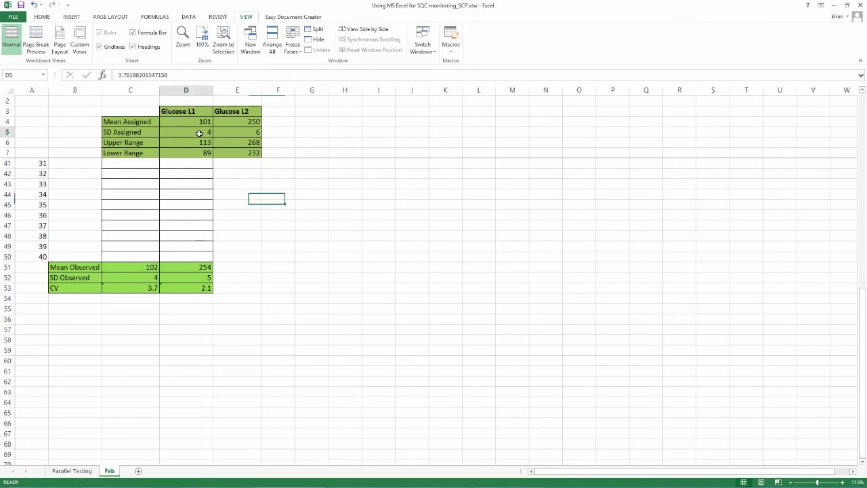
{"action": "left_click", "coordinate": [136, 279], "text": "ctrl"}
{"action": "left_click", "coordinate": [232, 122]}
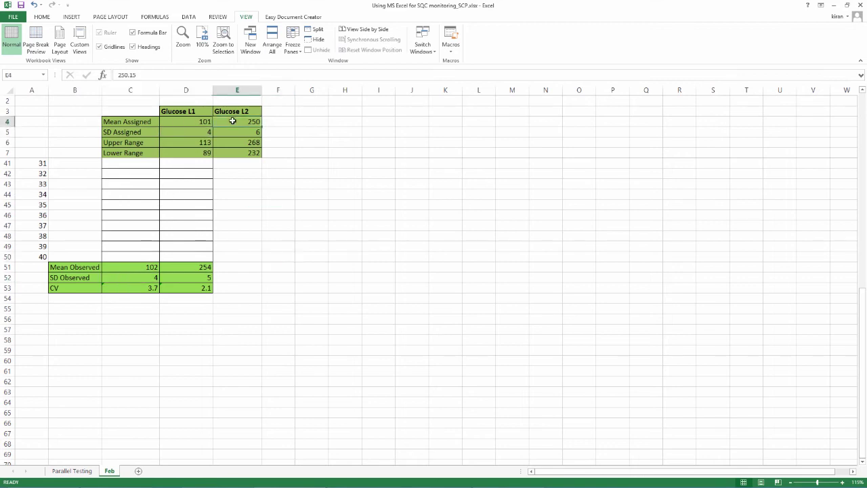
{"action": "left_click", "coordinate": [188, 267], "text": "ctrl"}
{"action": "left_click", "coordinate": [232, 131]}
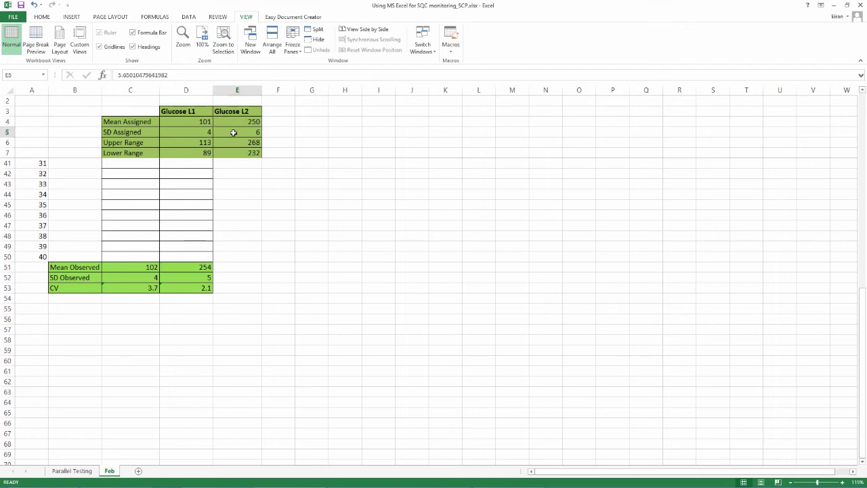
{"action": "left_click", "coordinate": [189, 277], "text": "ctrl"}
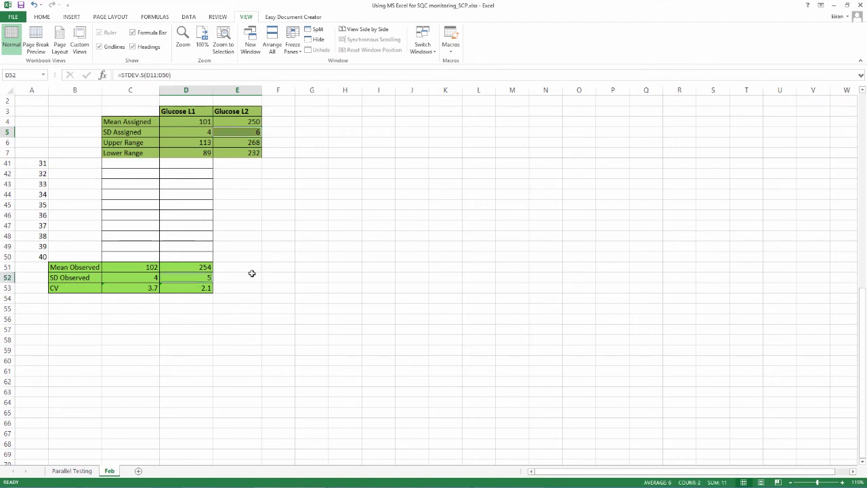
{"action": "left_click", "coordinate": [251, 273]}
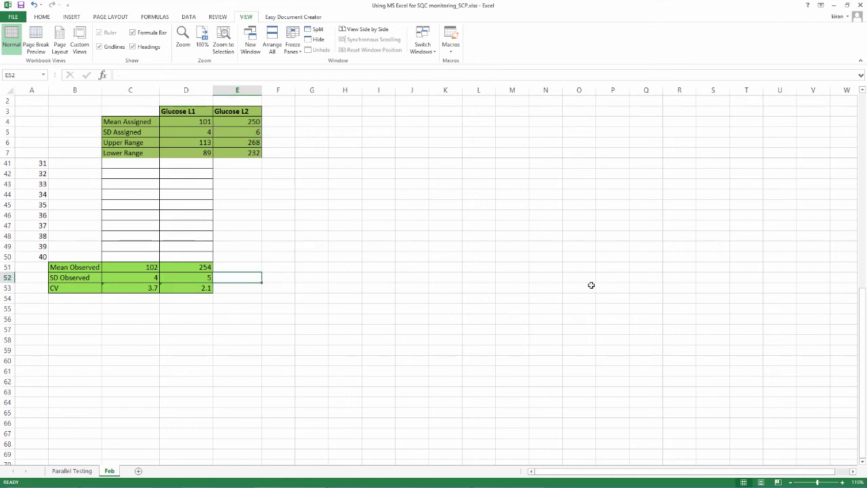
Step: Copy the glucose data block A3:E53 and paste it beside the charts starting at U3
{"action": "scroll", "coordinate": [590, 285], "scroll_direction": "up", "scroll_amount": 8}
{"action": "scroll", "coordinate": [591, 287], "scroll_direction": "up", "scroll_amount": 3}
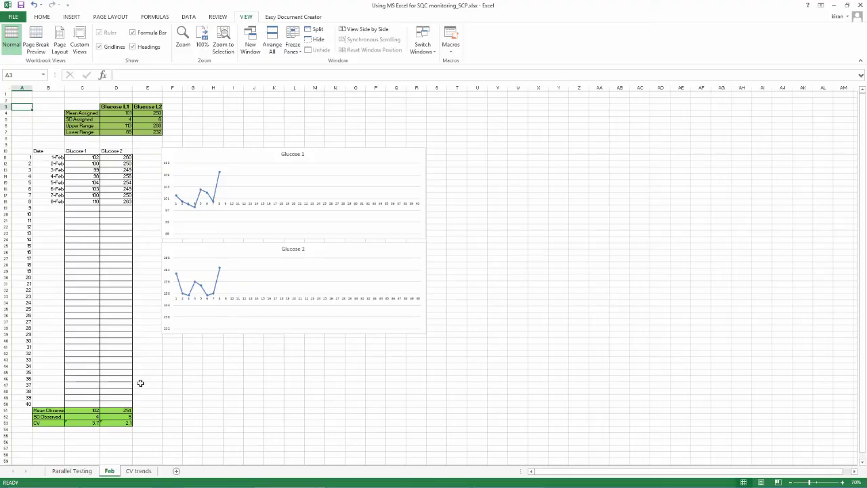
{"action": "left_click", "coordinate": [147, 423], "text": "shift"}
{"action": "right_click", "coordinate": [114, 333]}
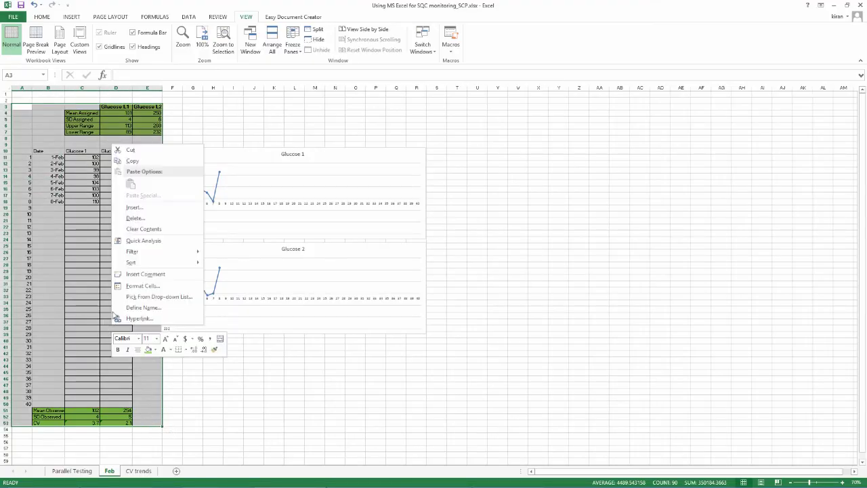
{"action": "left_click", "coordinate": [132, 165]}
{"action": "left_click", "coordinate": [477, 107]}
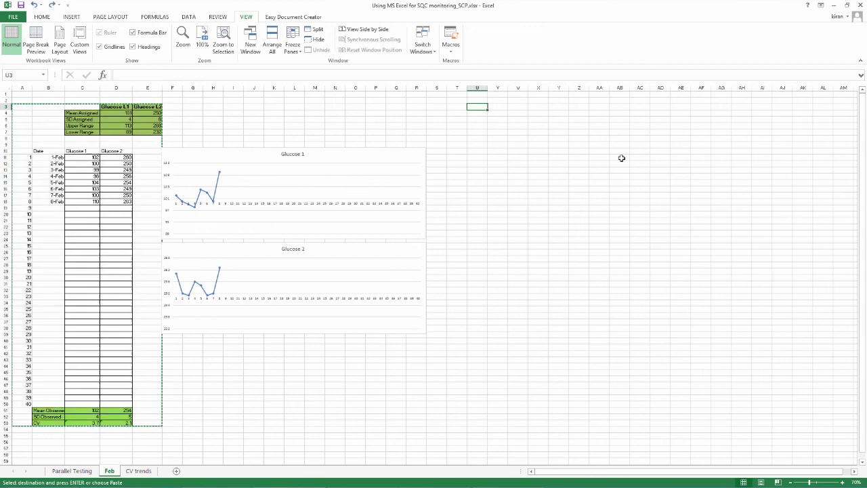
{"action": "key", "text": "ctrl+v"}
{"action": "left_click", "coordinate": [518, 121]}
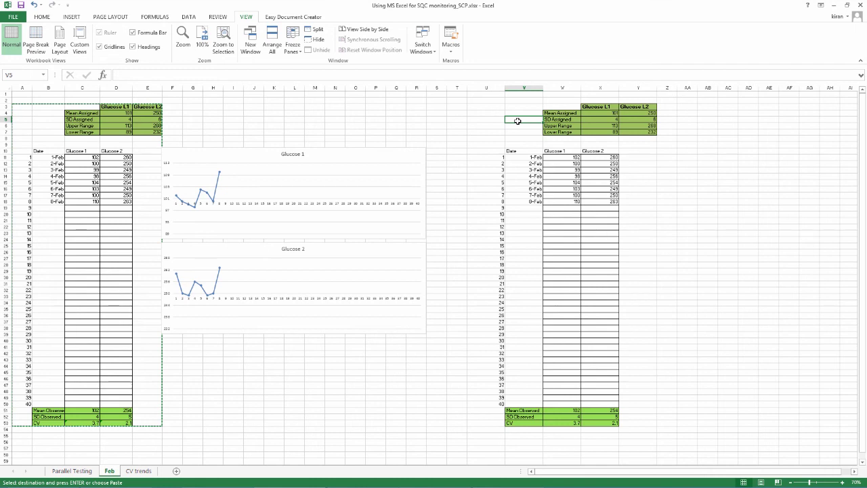
{"action": "key", "text": "Delete"}
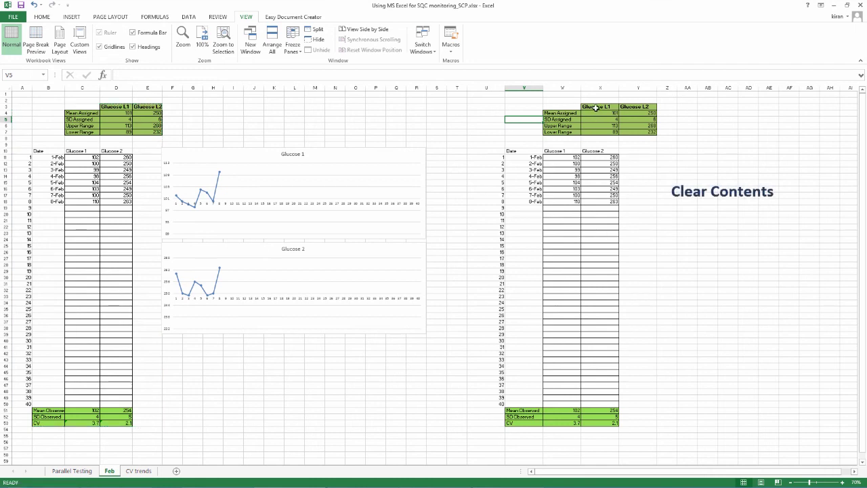
Step: Clear the level names and assigned values in X3:Y7 and the Glucose headings in W10:X10 of the copied block
{"action": "left_click_drag", "start_coordinate": [595, 107], "coordinate": [631, 132]}
{"action": "right_click", "coordinate": [621, 129]}
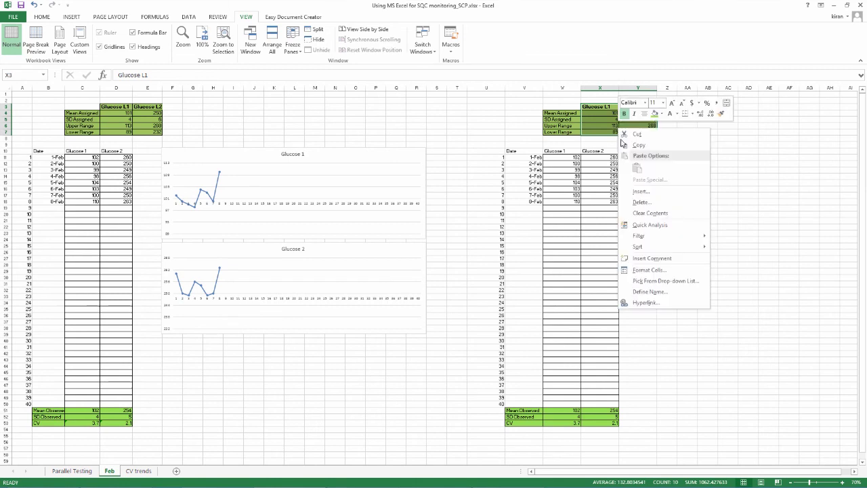
{"action": "left_click", "coordinate": [642, 214]}
{"action": "left_click", "coordinate": [578, 151]}
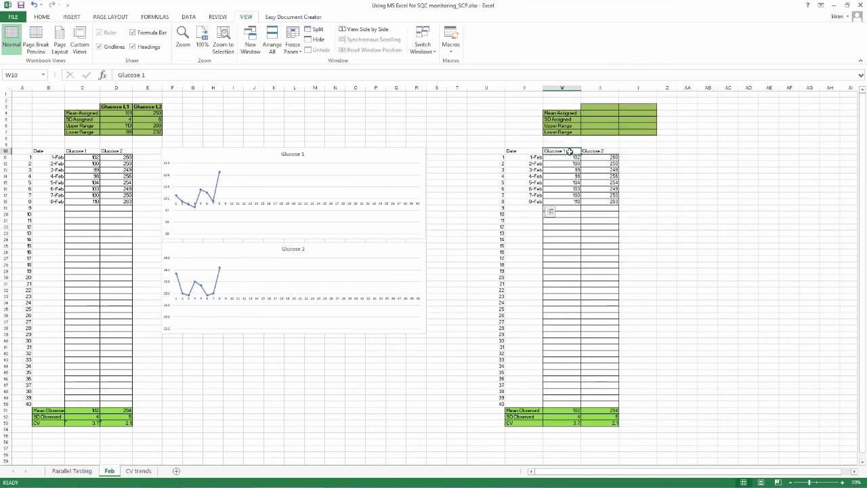
{"action": "left_click_drag", "start_coordinate": [579, 152], "coordinate": [590, 152]}
{"action": "right_click", "coordinate": [590, 152]}
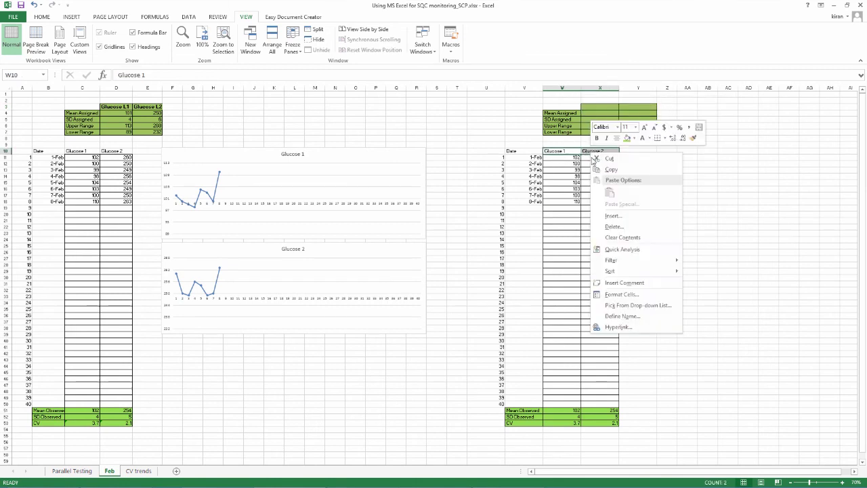
{"action": "left_click", "coordinate": [610, 237]}
Step: Clear the copied dates and glucose results in V11:X18
{"action": "left_click_drag", "start_coordinate": [536, 158], "coordinate": [591, 201]}
{"action": "right_click", "coordinate": [590, 201]}
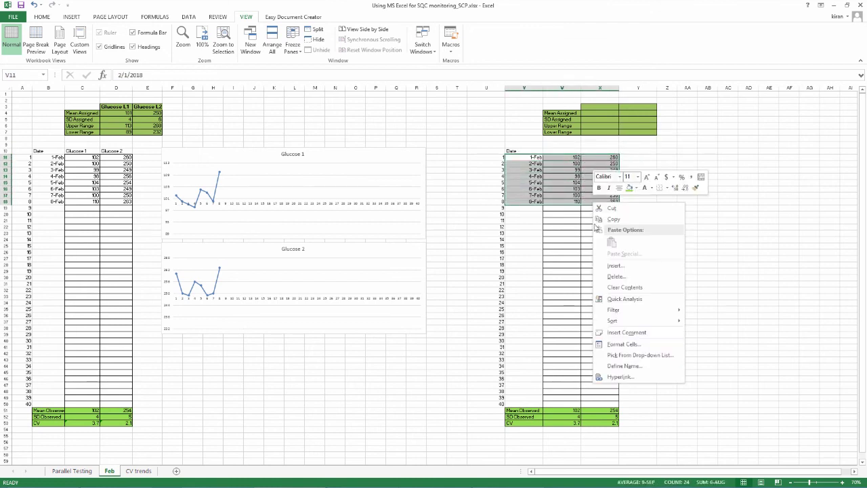
{"action": "left_click", "coordinate": [605, 289]}
{"action": "left_click", "coordinate": [637, 193]}
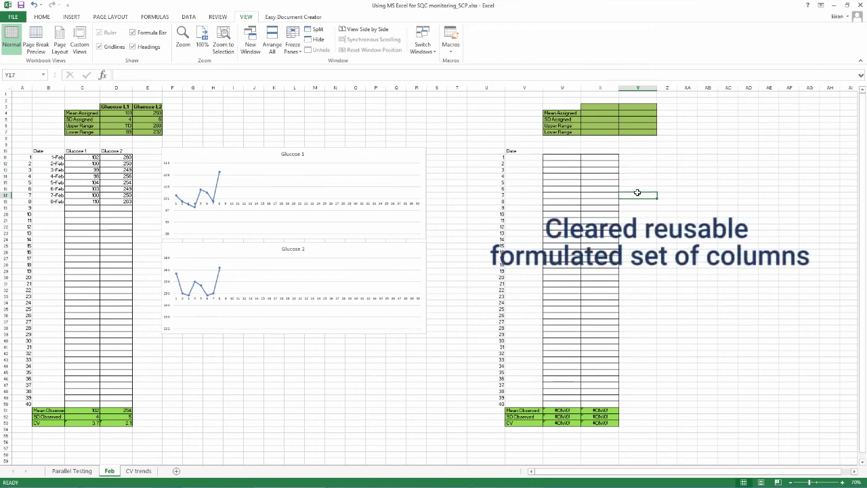
Step: Enter Urea L1 with mean 40, SD 2, range 46 to 34, and Urea L2 with mean 100, SD 5, range 115 to 85
{"action": "scroll", "coordinate": [637, 194], "scroll_direction": "up", "scroll_amount": 3}
{"action": "left_click", "coordinate": [741, 118]}
{"action": "type", "text": "Urea L1"}
{"action": "key", "text": "Tab"}
{"action": "type", "text": "Urea L2"}
{"action": "key", "text": "Return"}
{"action": "type", "text": "40"}
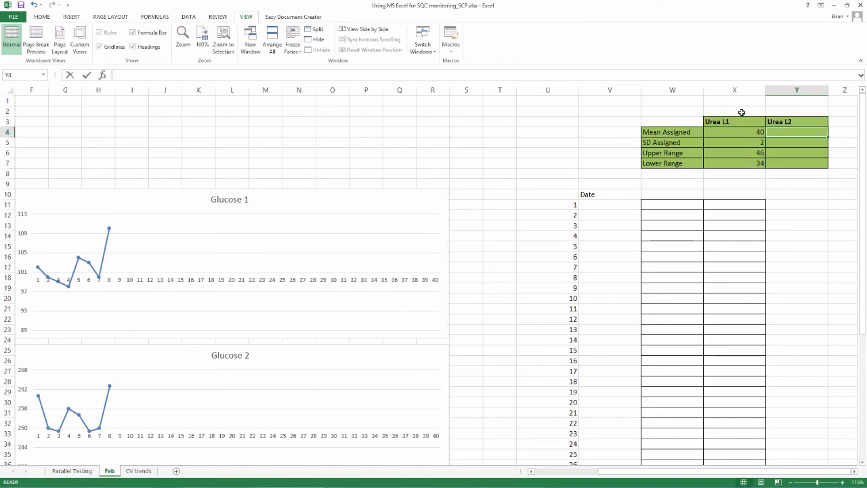
{"action": "type", "text": " 2 46 34 100 5 115 85"}
Step: Label the result columns Urea 1 in W10 and Urea 2 in X10
{"action": "scroll", "coordinate": [475, 271], "scroll_direction": "right", "scroll_amount": 5}
{"action": "left_click", "coordinate": [252, 196]}
{"action": "type", "text": "Urea 1"}
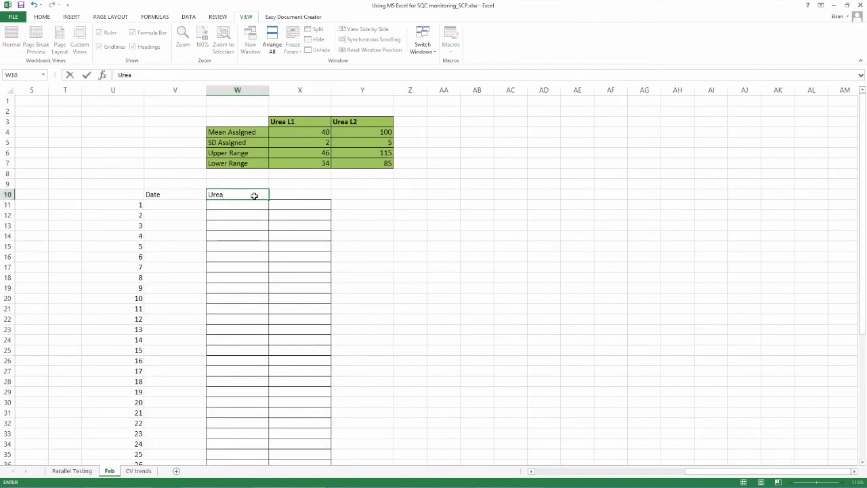
{"action": "key", "text": "Tab"}
{"action": "type", "text": "Urea 2"}
Step: Insert a line chart for the Urea 1 column, covering the heading and all 40 result rows
{"action": "left_click_drag", "start_coordinate": [218, 194], "coordinate": [237, 461]}
{"action": "scroll", "coordinate": [368, 302], "scroll_direction": "up", "scroll_amount": 6}
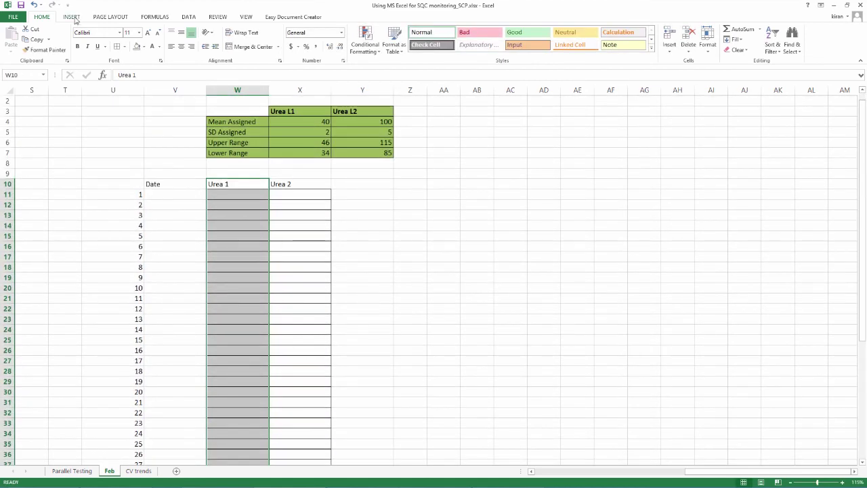
{"action": "left_click", "coordinate": [71, 16]}
{"action": "left_click", "coordinate": [312, 30]}
{"action": "left_click", "coordinate": [306, 91]}
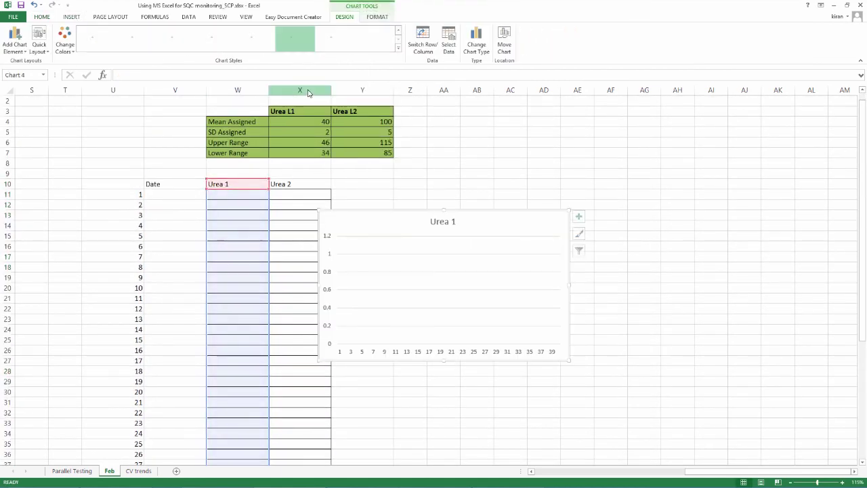
Step: Insert a line chart for the Urea 2 column, covering its heading and all 40 result rows
{"action": "left_click_drag", "start_coordinate": [300, 185], "coordinate": [301, 351]}
{"action": "scroll", "coordinate": [302, 271], "scroll_direction": "up", "scroll_amount": 8}
{"action": "left_click", "coordinate": [71, 16]}
{"action": "left_click", "coordinate": [312, 30]}
{"action": "left_click", "coordinate": [306, 71]}
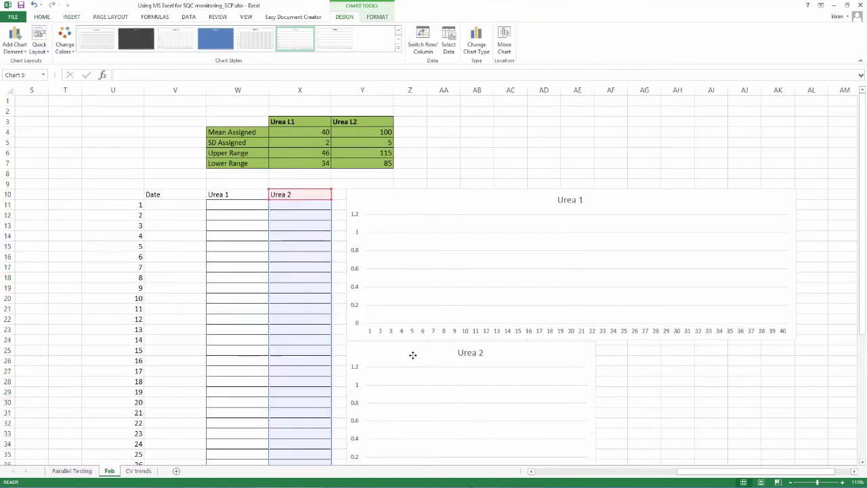
Step: Widen the Urea 2 chart to match the width of the Urea 1 chart above it
{"action": "scroll", "coordinate": [551, 355], "scroll_direction": "down", "scroll_amount": 3}
{"action": "left_click_drag", "start_coordinate": [596, 323], "coordinate": [796, 325]}
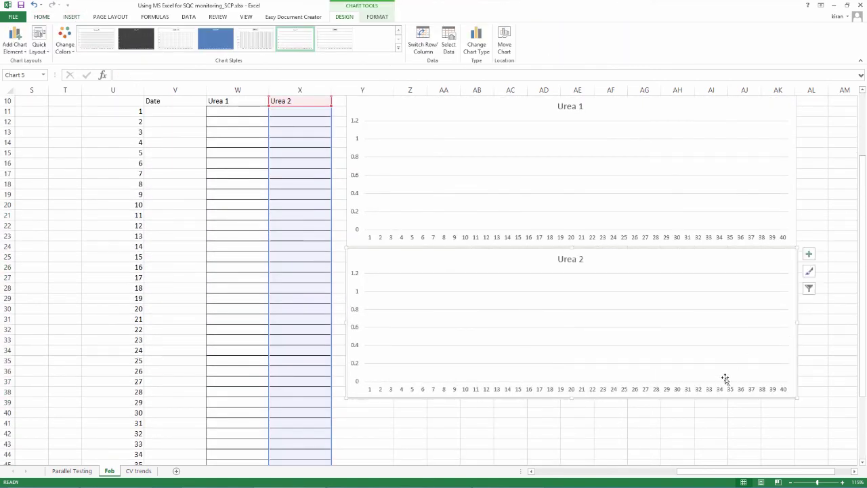
{"action": "left_click", "coordinate": [548, 429]}
{"action": "scroll", "coordinate": [547, 430], "scroll_direction": "down", "scroll_amount": 3, "text": "ctrl"}
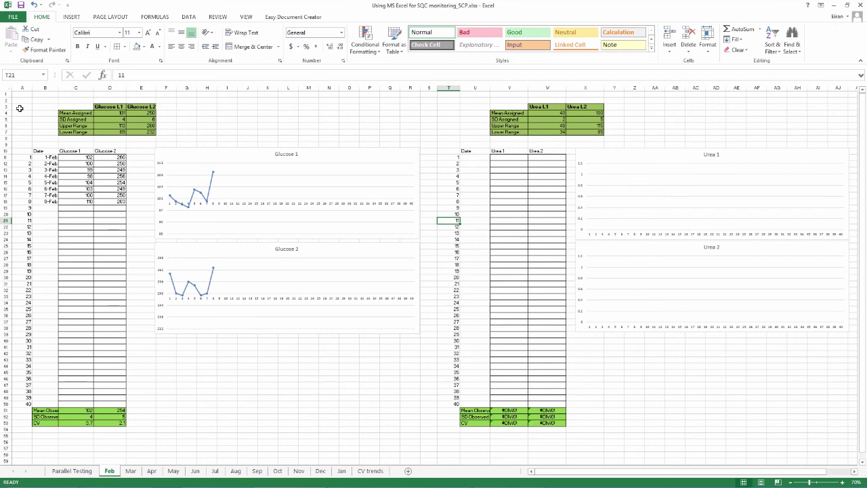
Step: Copy the entire Feb sheet and paste it into the Mar sheet
{"action": "left_click", "coordinate": [7, 89]}
{"action": "right_click", "coordinate": [7, 89]}
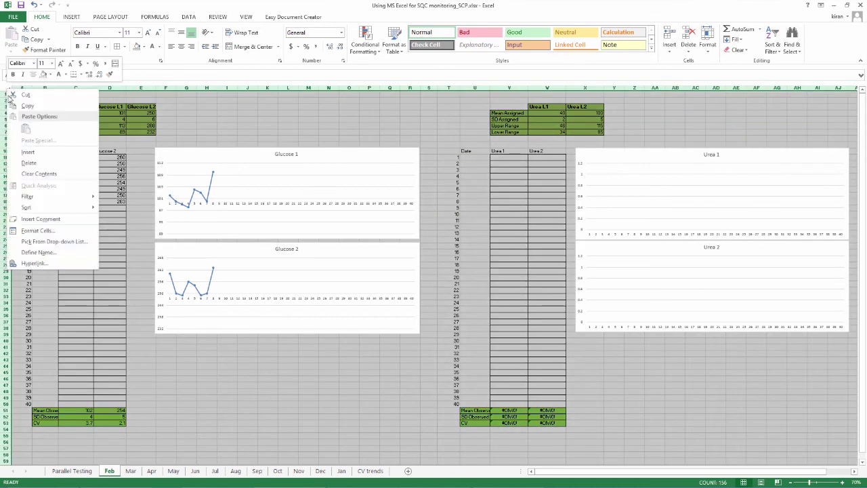
{"action": "left_click", "coordinate": [14, 108]}
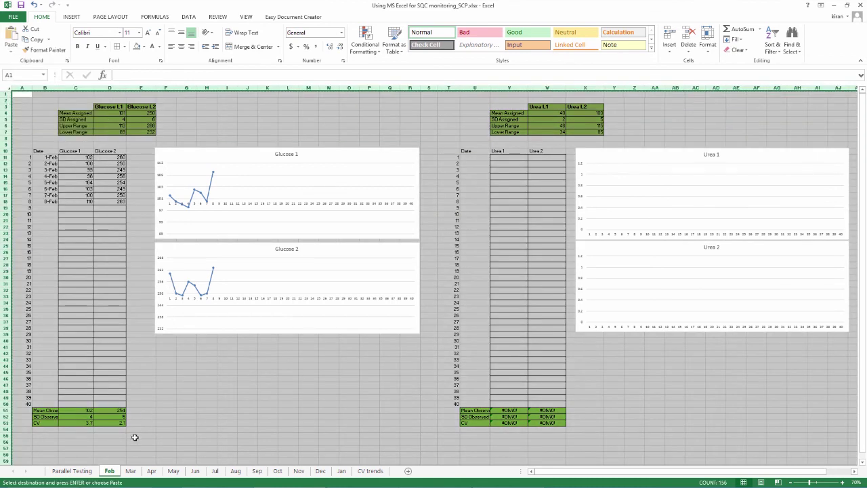
{"action": "left_click", "coordinate": [131, 471]}
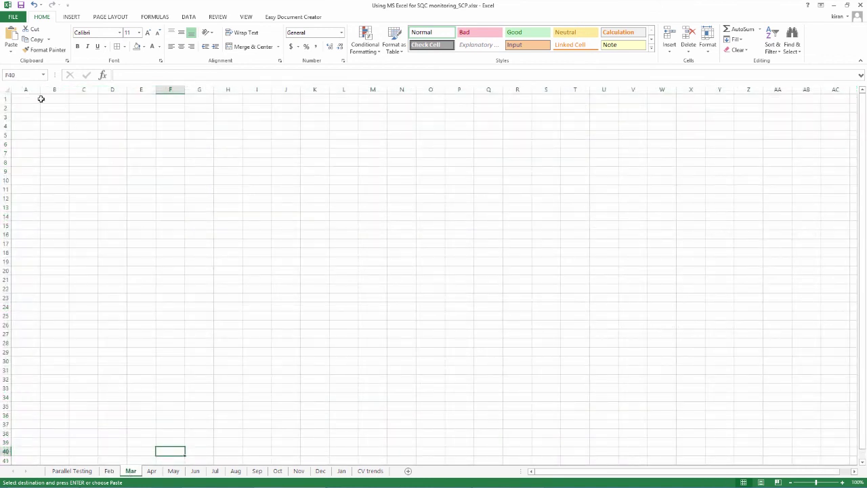
{"action": "left_click", "coordinate": [7, 90]}
{"action": "right_click", "coordinate": [6, 91]}
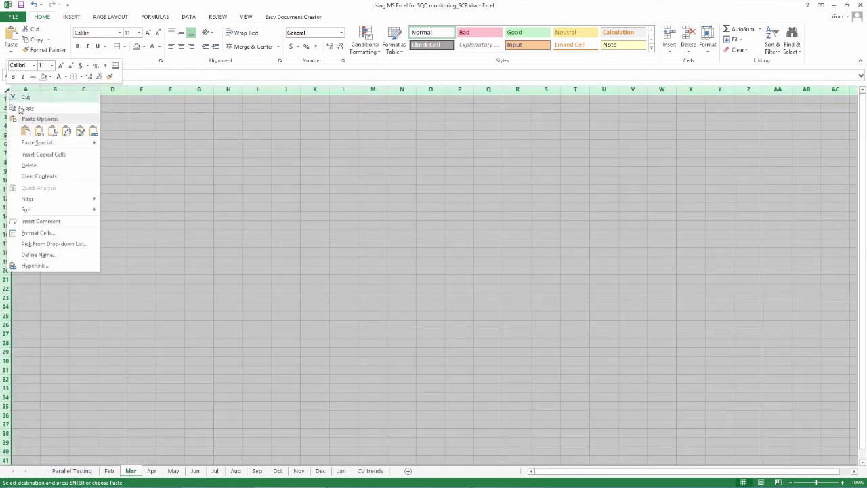
{"action": "left_click", "coordinate": [25, 130]}
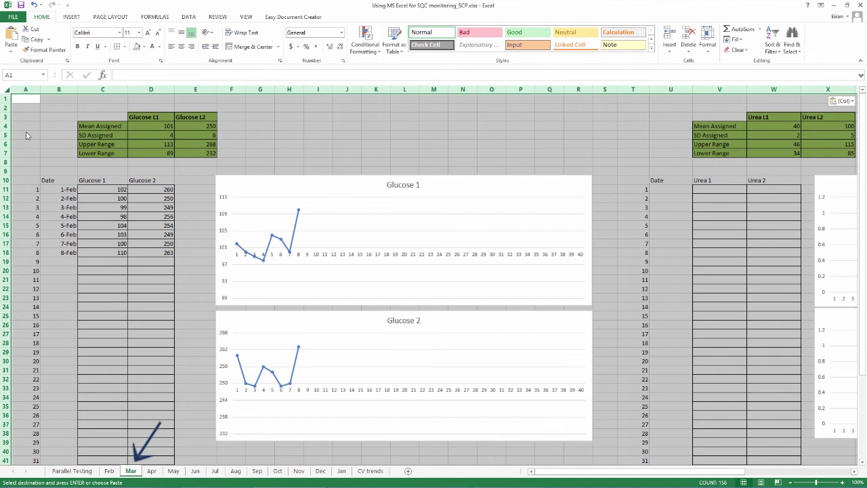
Step: Clear the February dates and the Glucose 1 and Glucose 2 results in B11:D18 of the Mar sheet
{"action": "scroll", "coordinate": [26, 136], "scroll_direction": "down", "scroll_amount": 2}
{"action": "left_click_drag", "start_coordinate": [45, 157], "coordinate": [46, 202]}
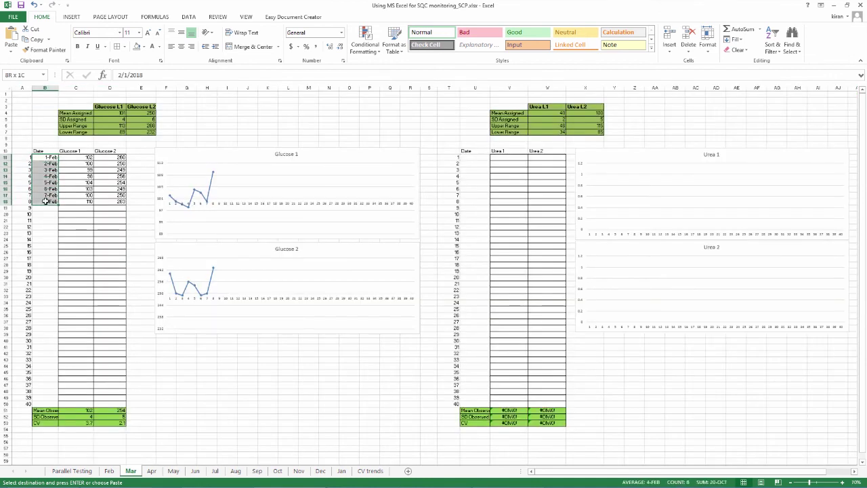
{"action": "right_click", "coordinate": [48, 193]}
{"action": "left_click", "coordinate": [65, 242]}
{"action": "left_click_drag", "start_coordinate": [68, 159], "coordinate": [98, 198]}
{"action": "right_click", "coordinate": [101, 197]}
{"action": "left_click", "coordinate": [125, 277]}
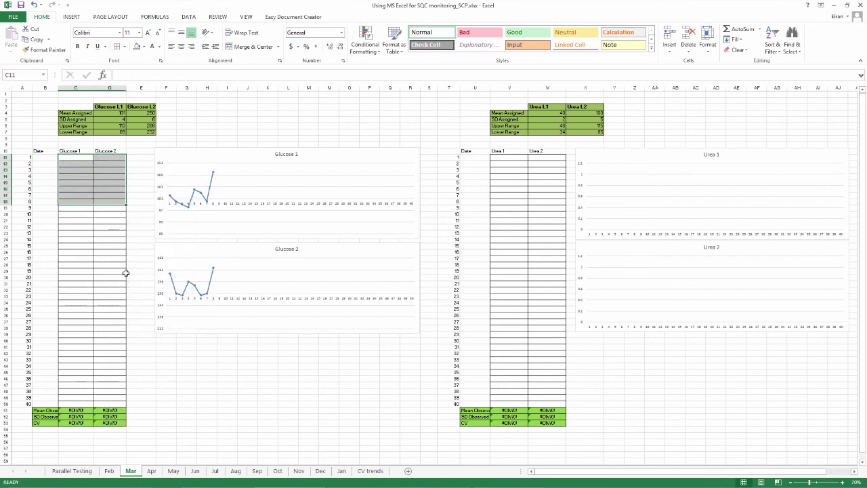
Step: Delete the Glucose and Urea charts from the Mar sheet
{"action": "left_click", "coordinate": [316, 262]}
{"action": "key", "text": "Delete"}
{"action": "left_click", "coordinate": [608, 155]}
{"action": "key", "text": "Delete"}
{"action": "left_click", "coordinate": [617, 248]}
{"action": "key", "text": "Delete"}
{"action": "left_click", "coordinate": [141, 163]}
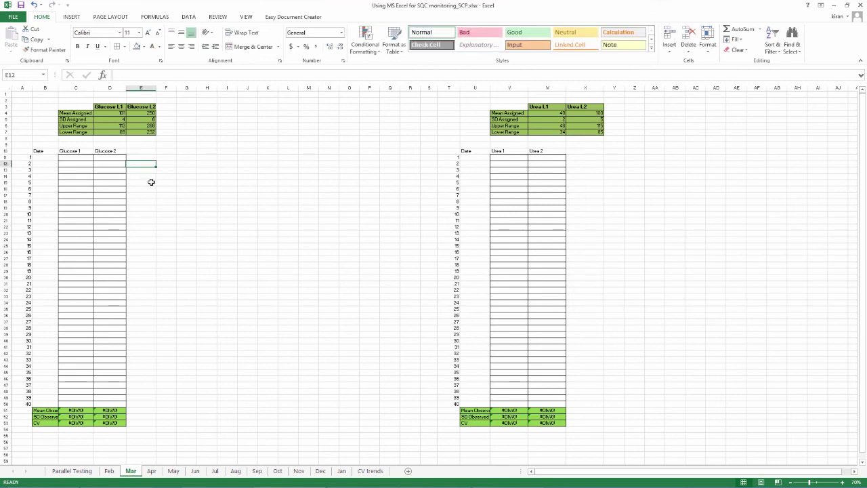